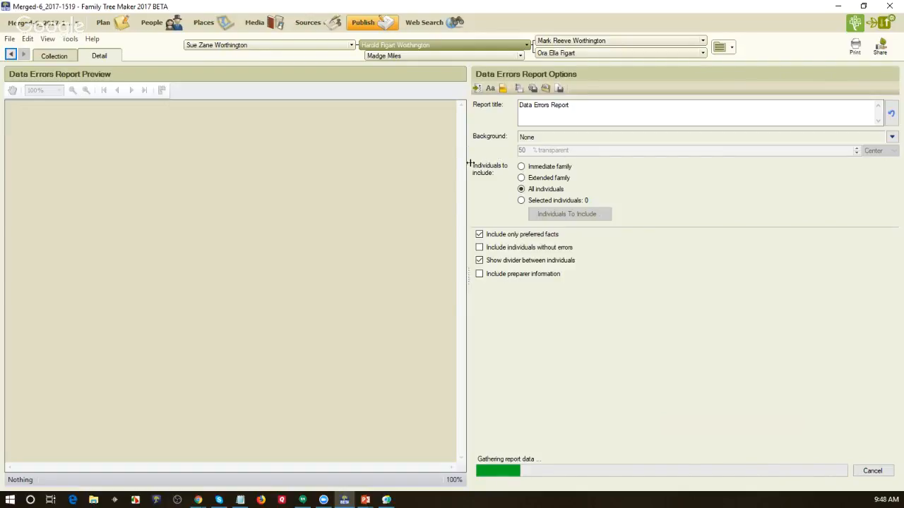
# Step: Drag the pane splitter to widen the Data Errors Report preview, then bring up Errors To Include
pyautogui.moveTo(466, 167); pyautogui.dragTo(654, 176)
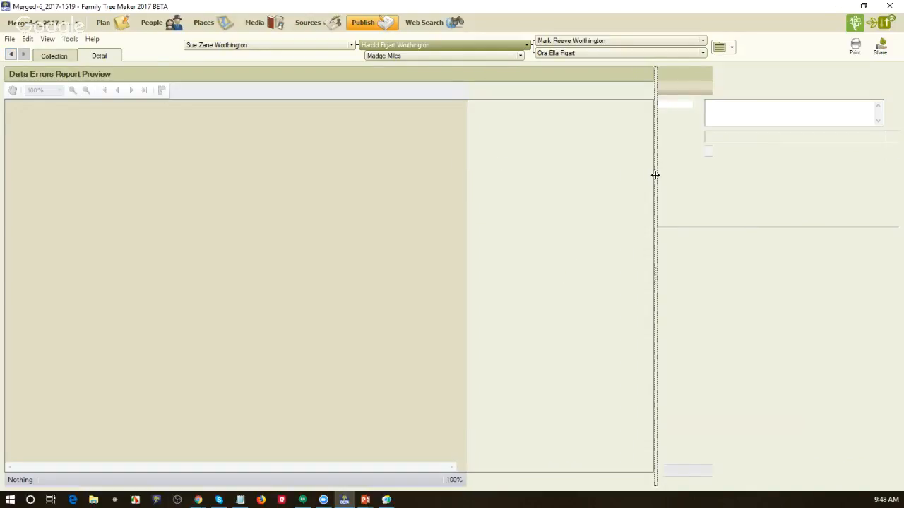
pyautogui.click(663, 89)
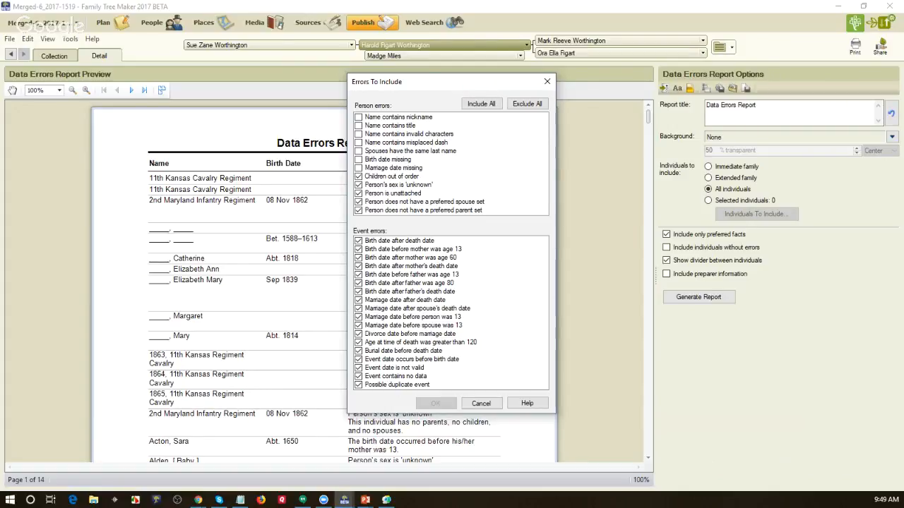
pyautogui.hotkey('alt', 'Tab')
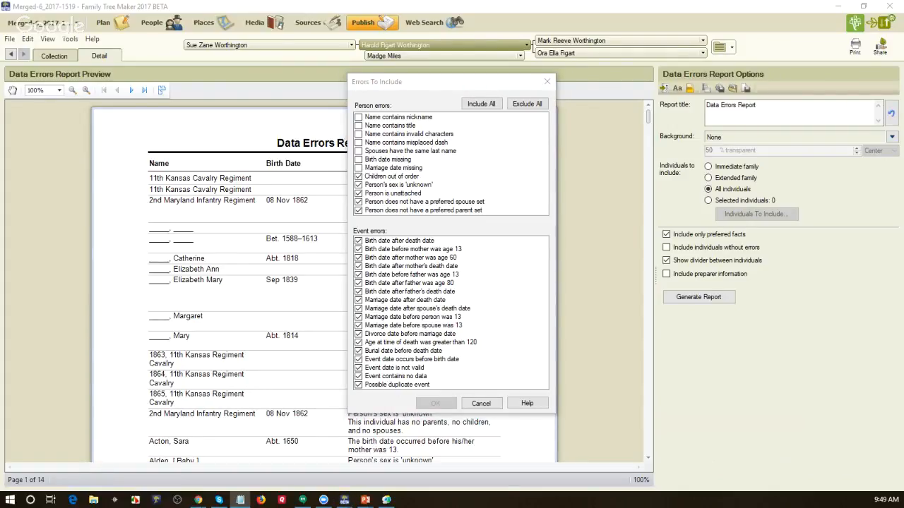
pyautogui.moveTo(472, 84); pyautogui.dragTo(335, 58)
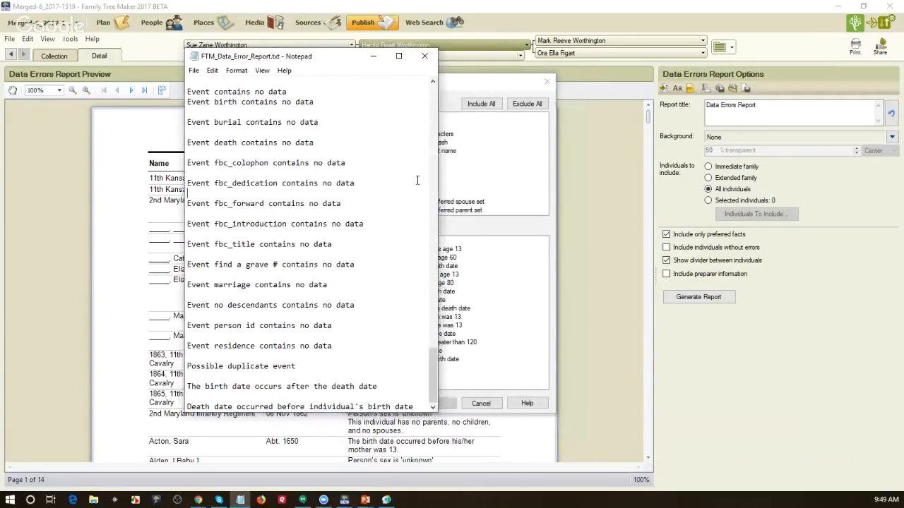
pyautogui.moveTo(433, 376); pyautogui.dragTo(433, 88)
pyautogui.moveTo(438, 227); pyautogui.dragTo(502, 233)
pyautogui.scroll(-15, 460, 241)
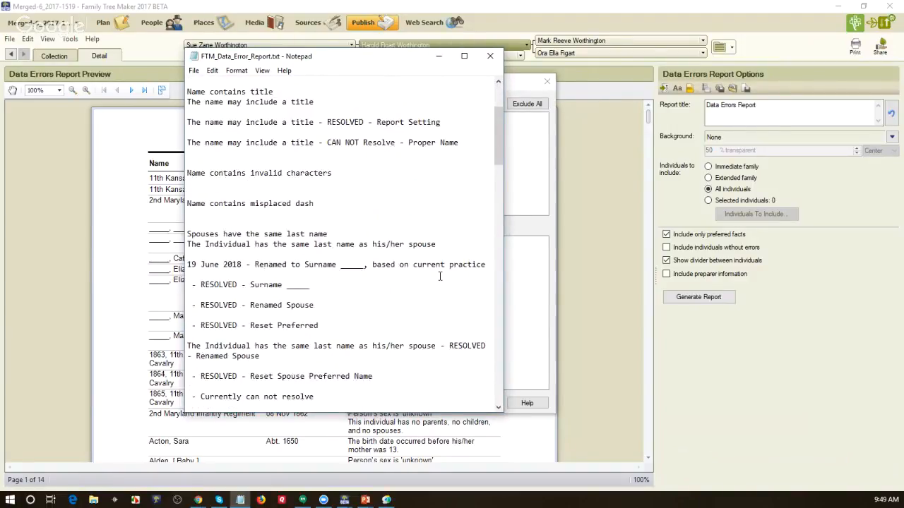
pyautogui.scroll(-1, 438, 277)
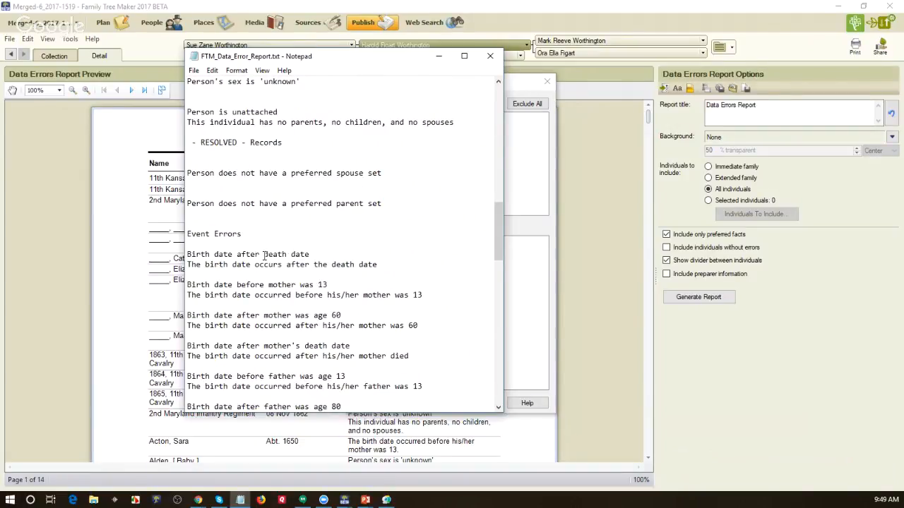
pyautogui.moveTo(310, 254); pyautogui.dragTo(189, 247)
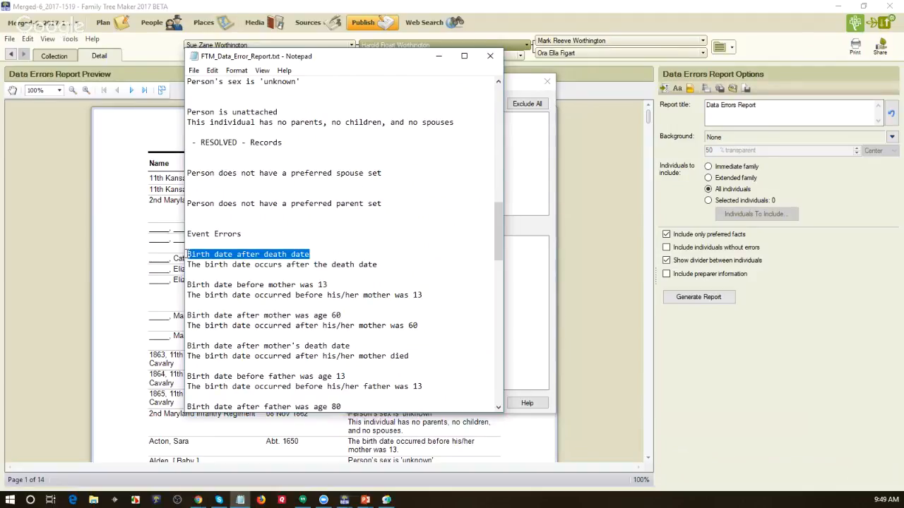
pyautogui.moveTo(379, 264); pyautogui.dragTo(188, 265)
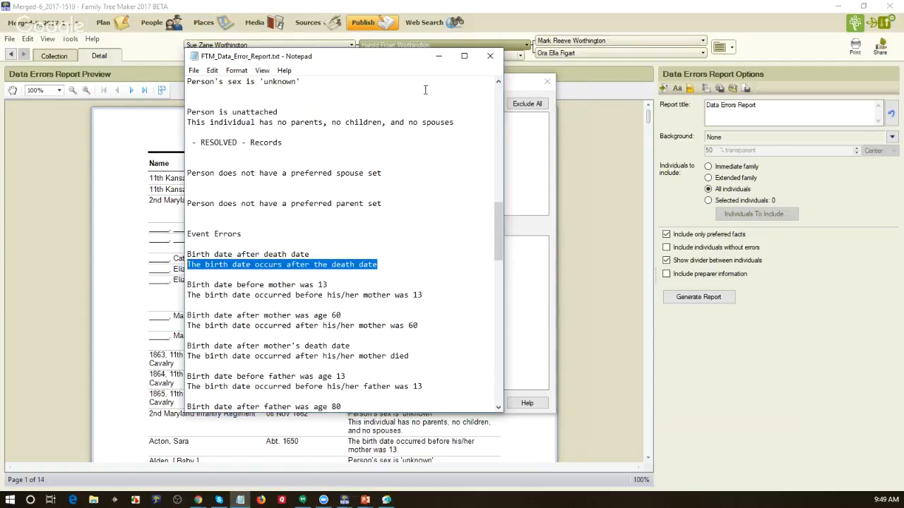
pyautogui.click(438, 56)
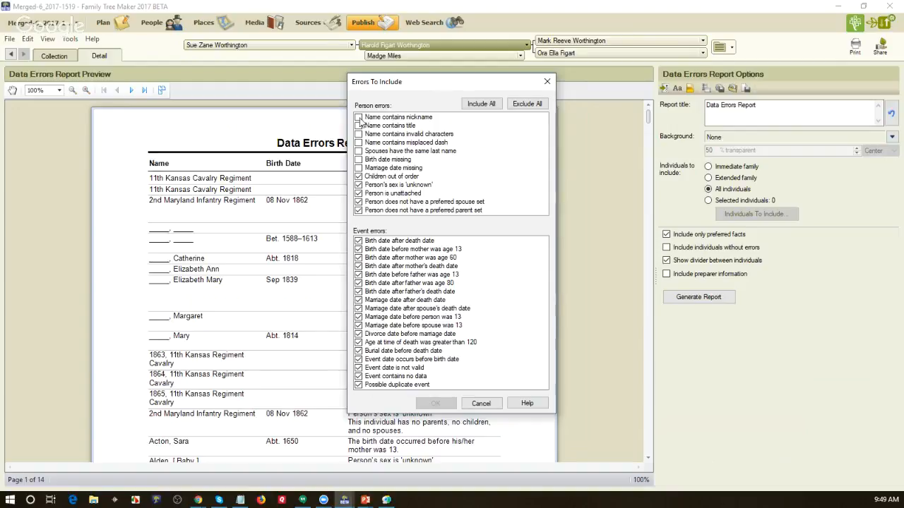
# Step: Include all person error types except Birth date missing and Marriage date missing
pyautogui.click(474, 105)
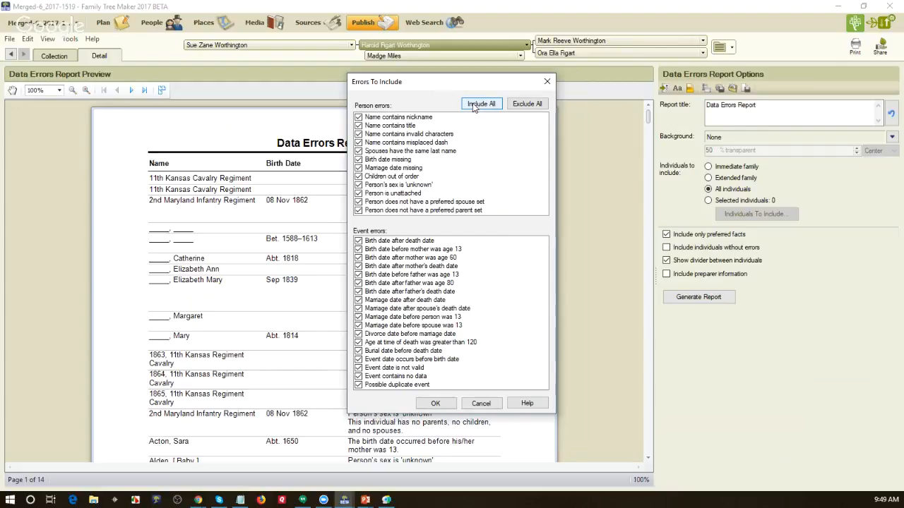
pyautogui.click(359, 161)
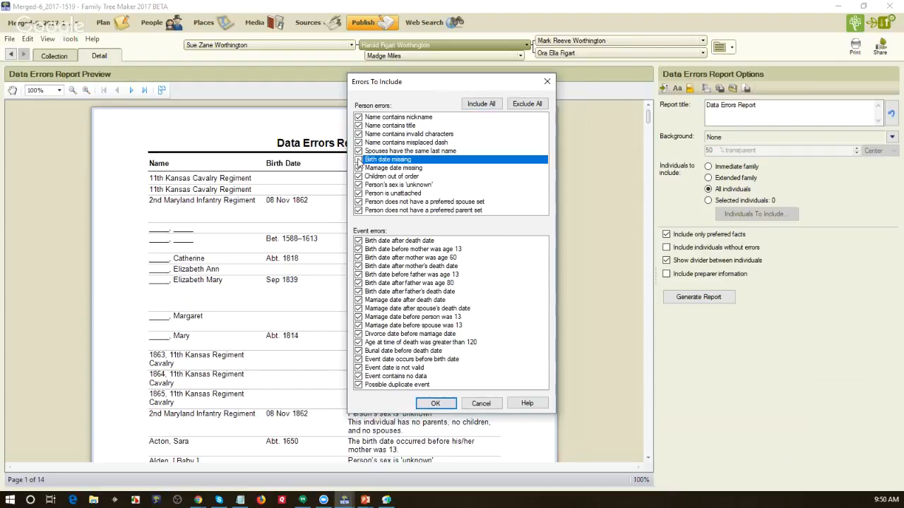
pyautogui.click(359, 168)
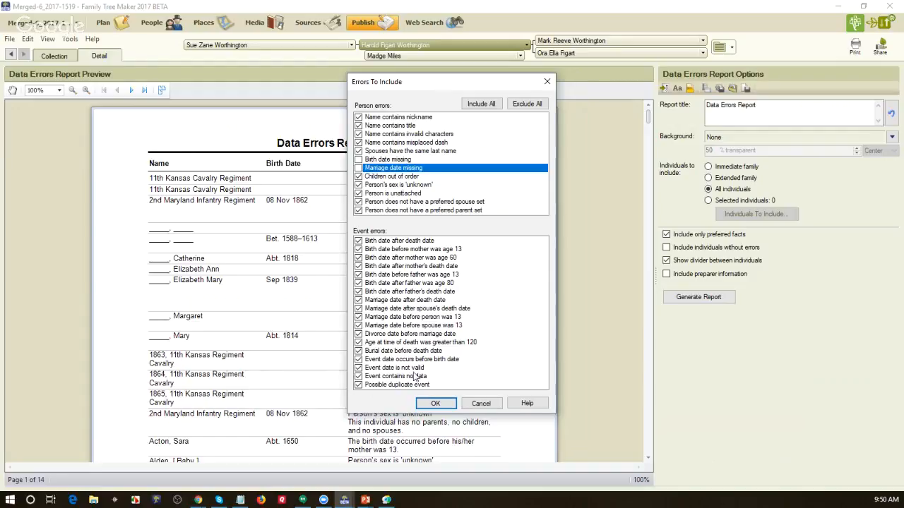
pyautogui.click(434, 404)
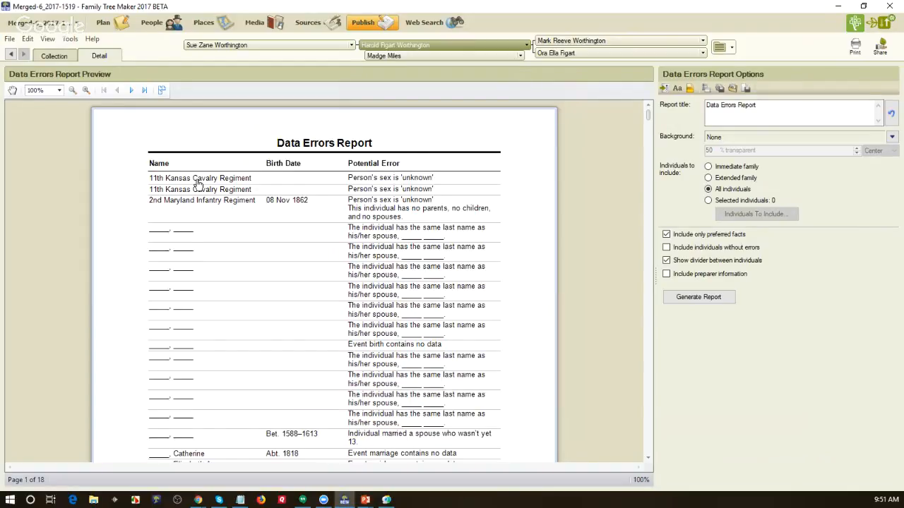
pyautogui.doubleClick(198, 182)
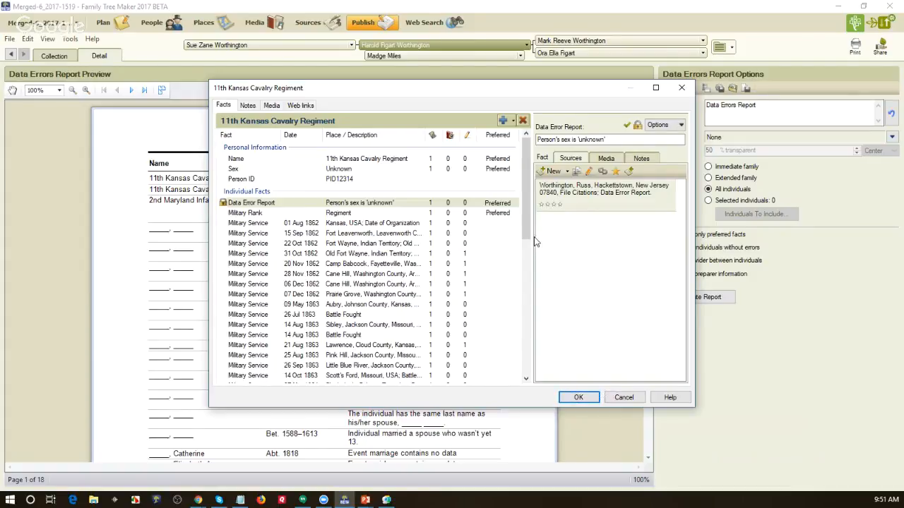
pyautogui.moveTo(528, 236)
pyautogui.mouseDown()
pyautogui.moveTo(530, 377)
pyautogui.moveTo(537, 236)
pyautogui.mouseUp()
pyautogui.click(623, 397)
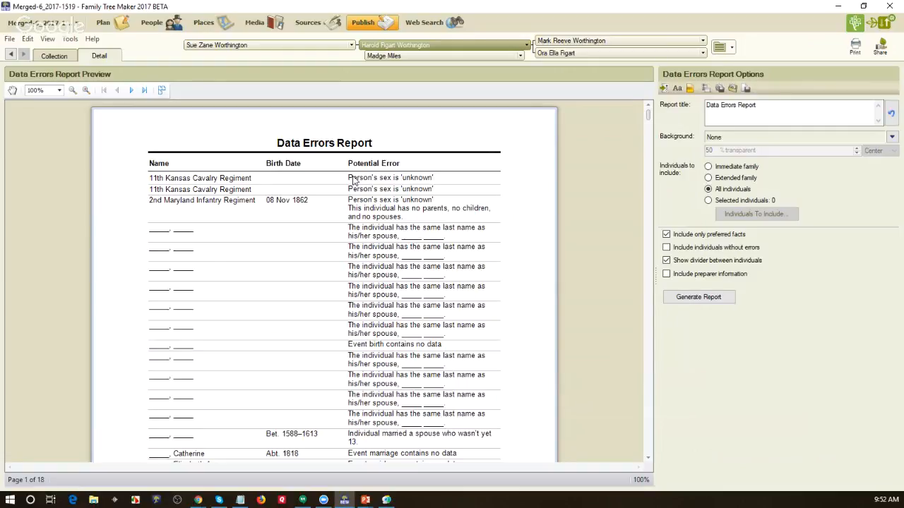
pyautogui.click(240, 180)
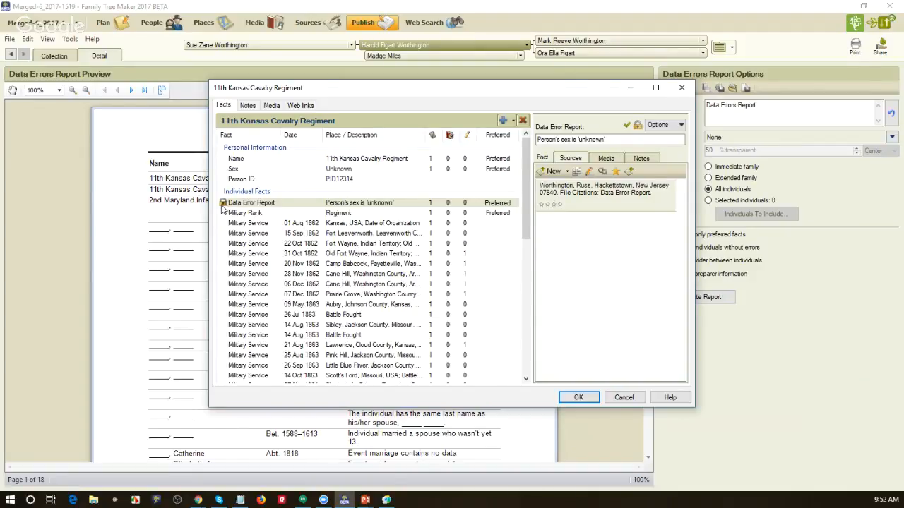
pyautogui.click(579, 397)
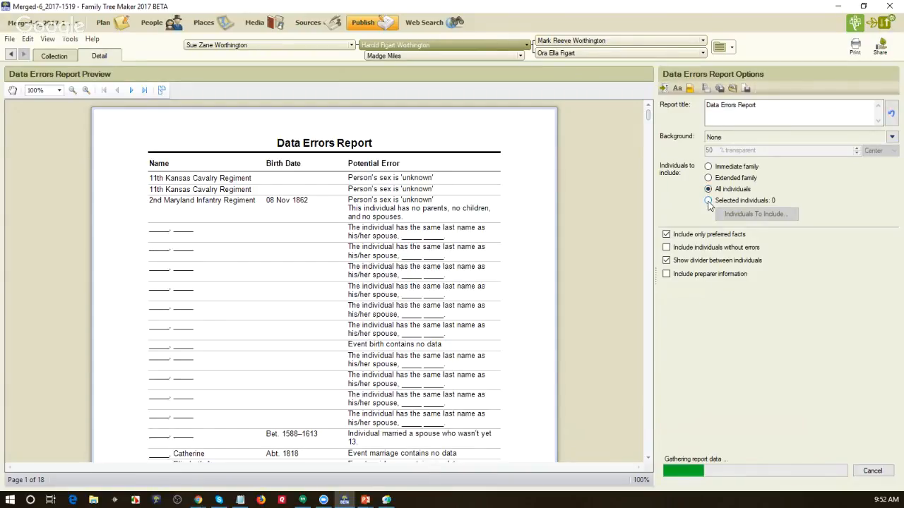
# Step: Switch the report to Selected individuals, with all 12359 people included
pyautogui.click(708, 201)
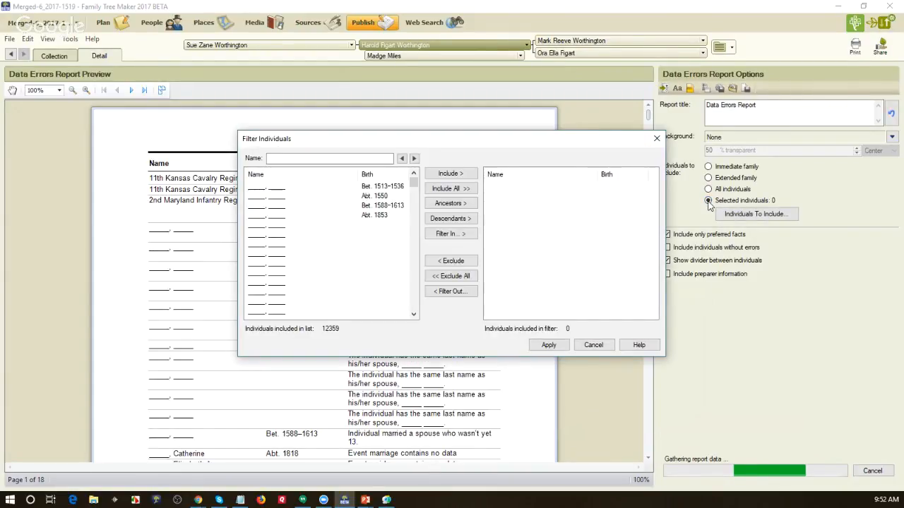
pyautogui.click(460, 192)
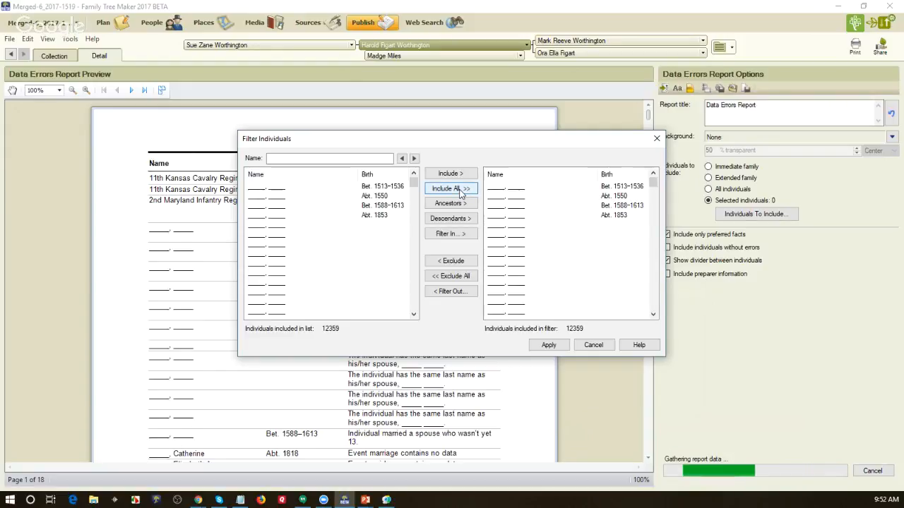
pyautogui.click(549, 346)
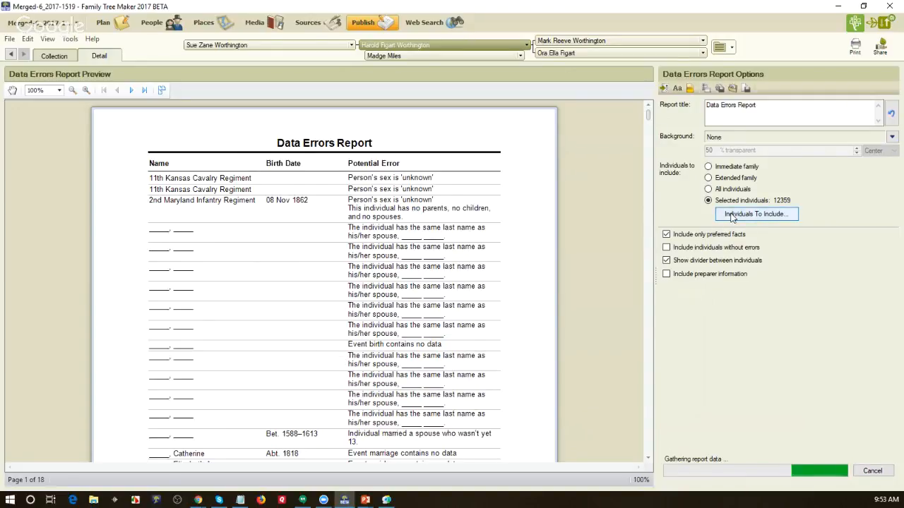
# Step: Filter out individuals with any Data Error Report fact data, leaving 11660 in the report
pyautogui.click(731, 215)
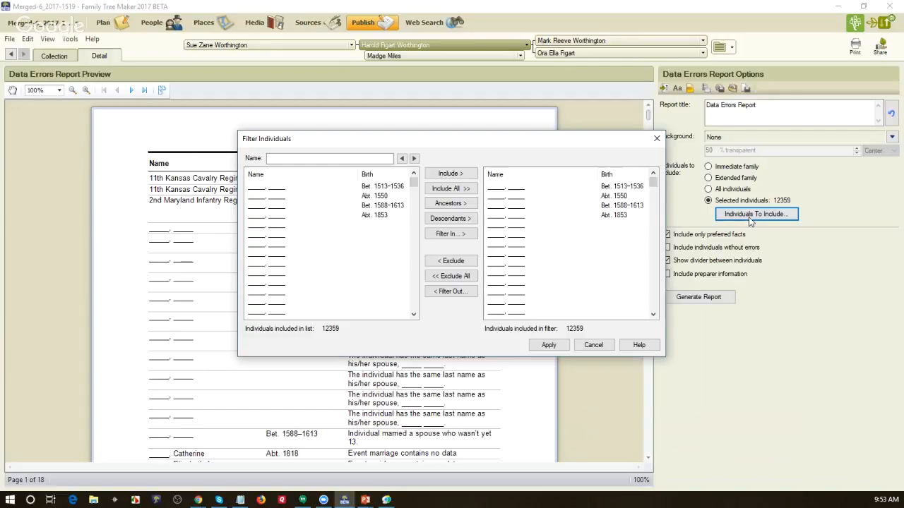
pyautogui.click(456, 293)
pyautogui.click(376, 217)
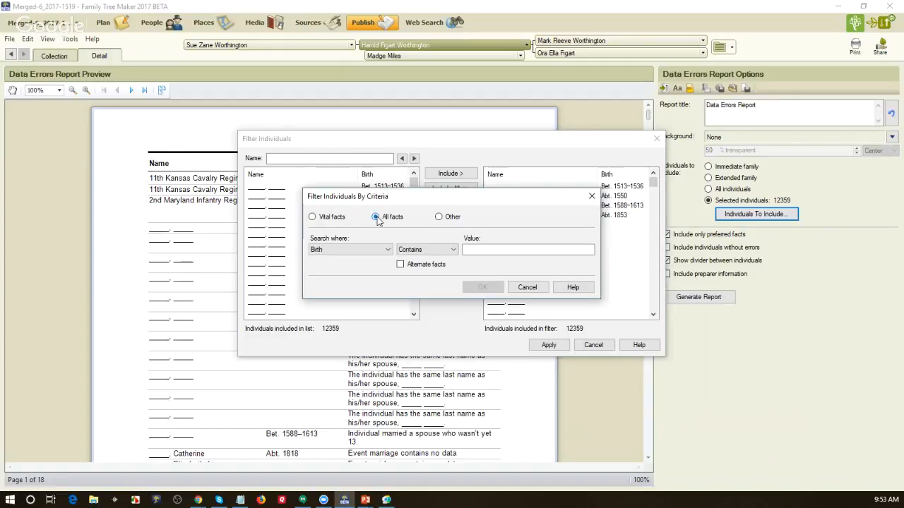
pyautogui.click(387, 253)
pyautogui.click(385, 317)
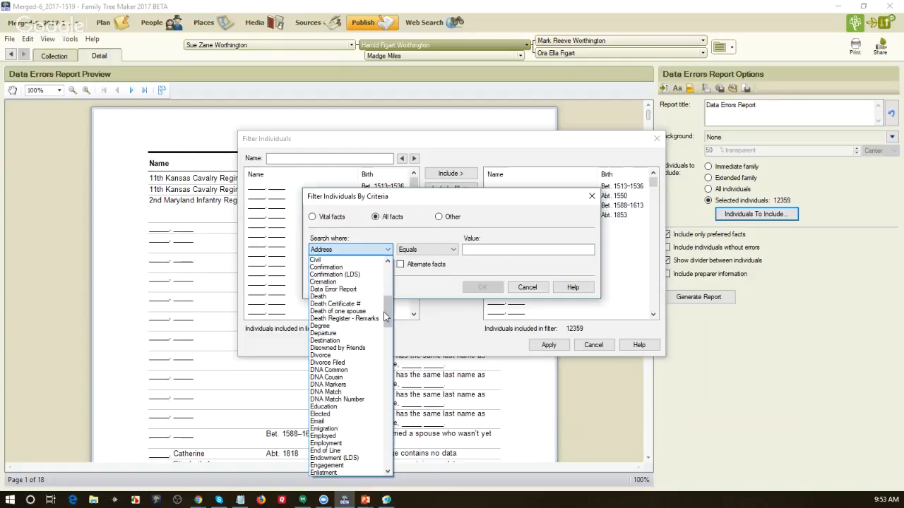
pyautogui.click(355, 290)
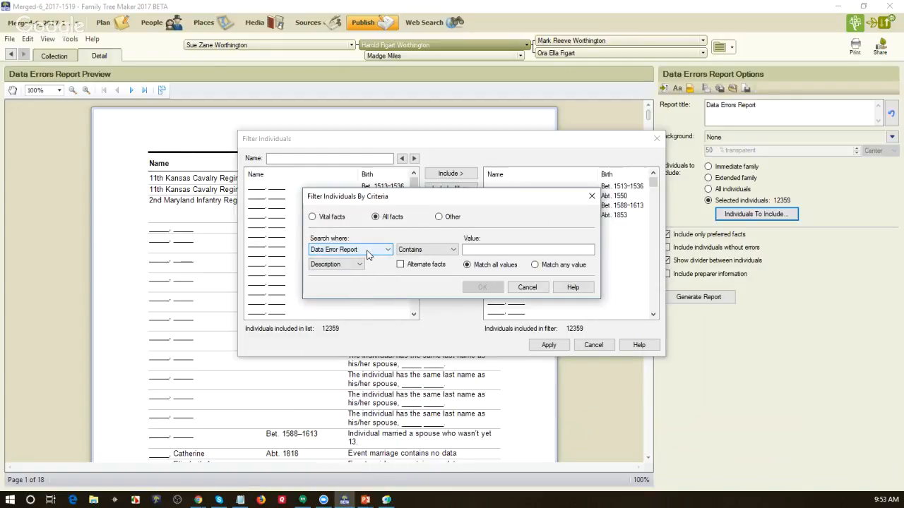
pyautogui.click(359, 265)
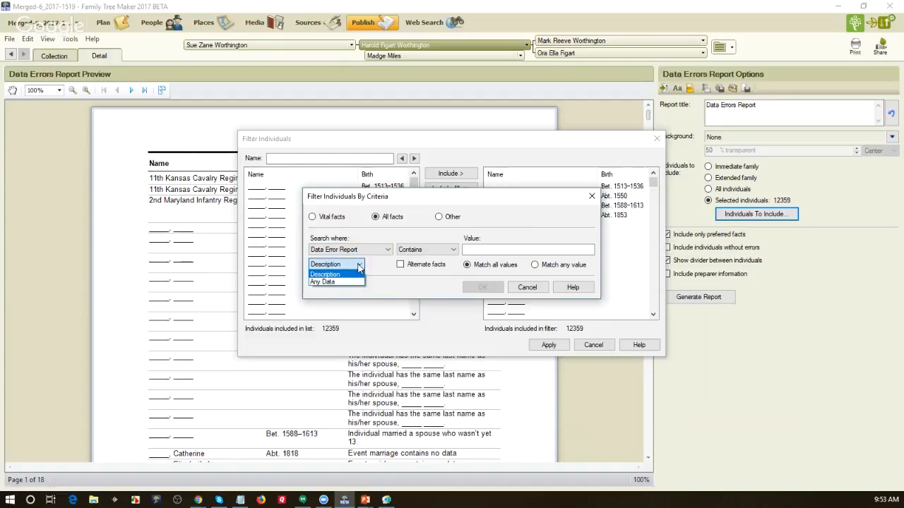
pyautogui.click(351, 285)
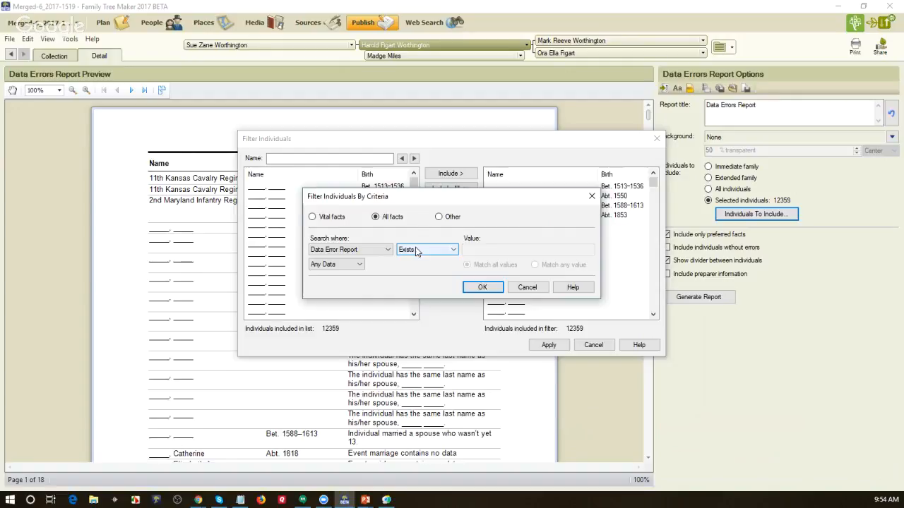
pyautogui.click(485, 288)
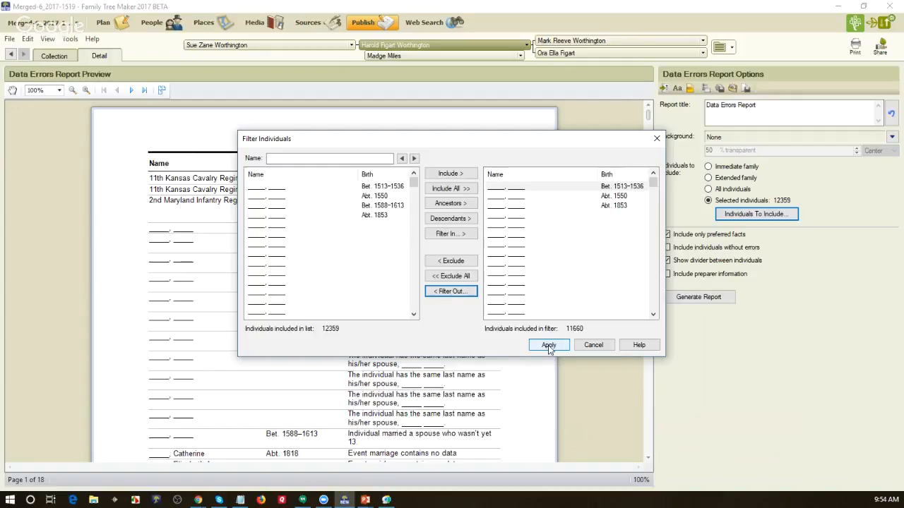
pyautogui.click(549, 345)
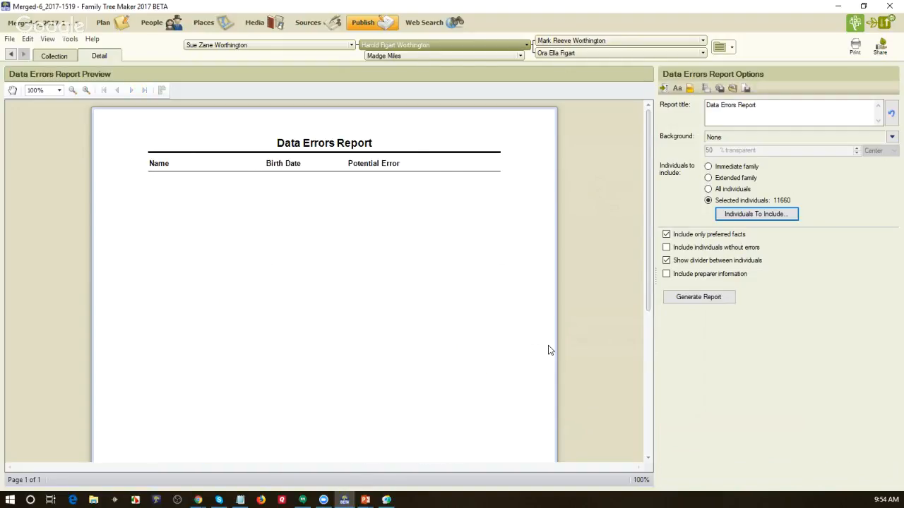
# Step: Add dividers between individuals, include non-preferred facts for 99 pages, then restore preferred-only facts
pyautogui.click(665, 259)
pyautogui.click(666, 234)
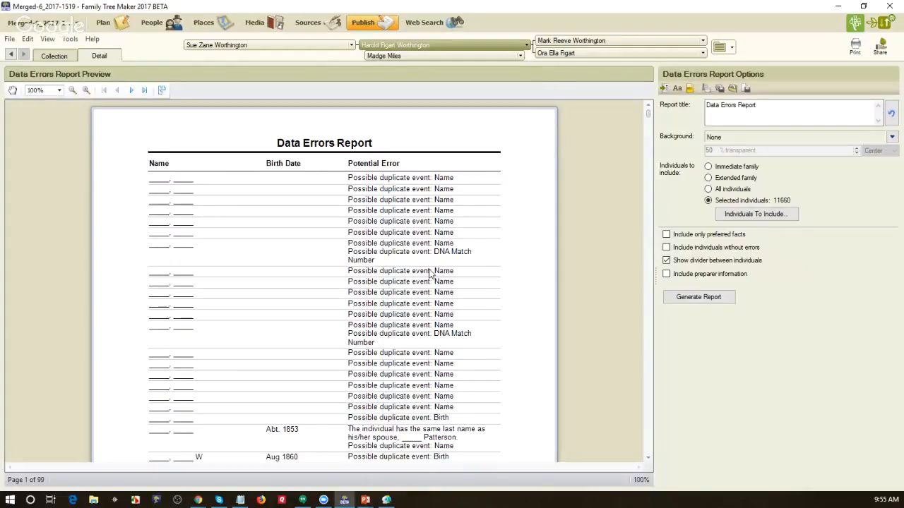
pyautogui.click(666, 234)
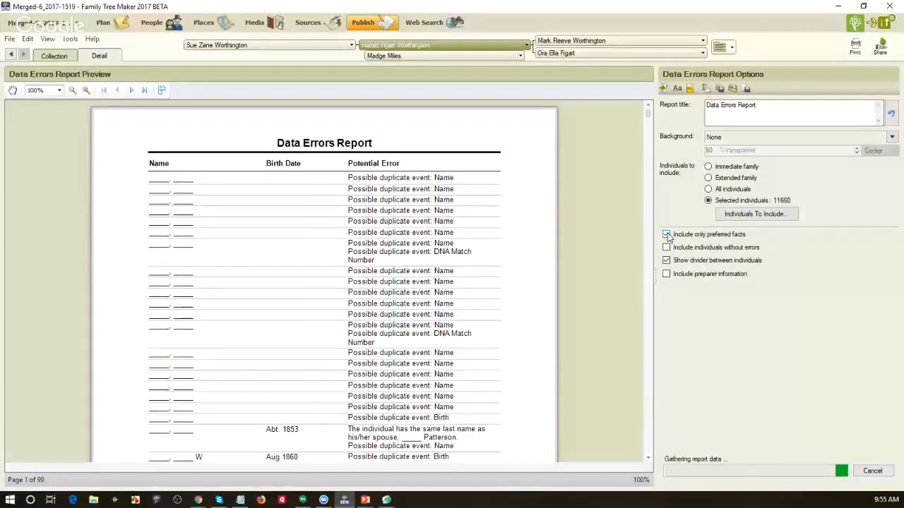
# Step: Reset the filter to all individuals, remove those with any Data Error Report data, and apply
pyautogui.click(739, 218)
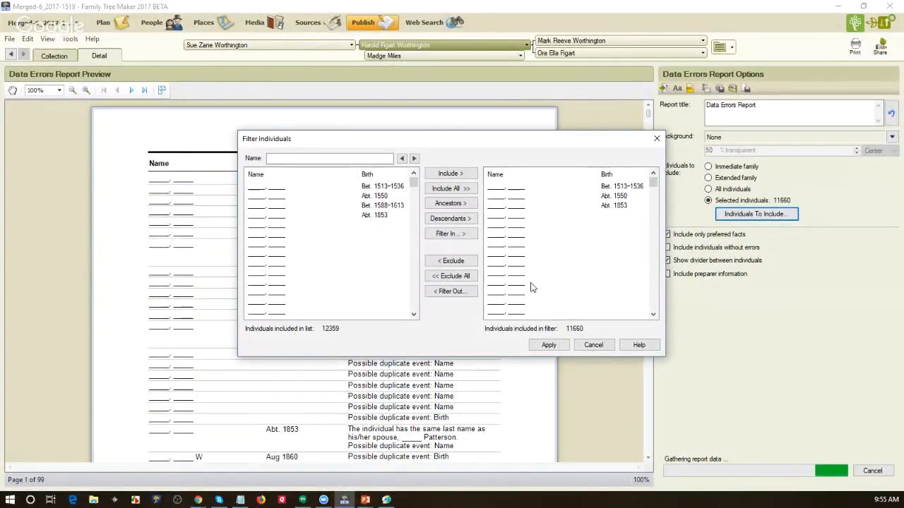
pyautogui.click(466, 190)
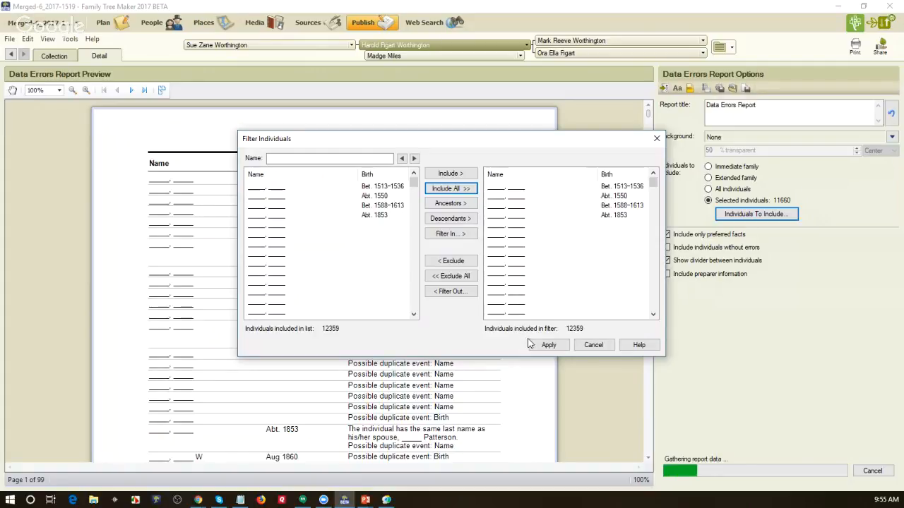
pyautogui.click(459, 297)
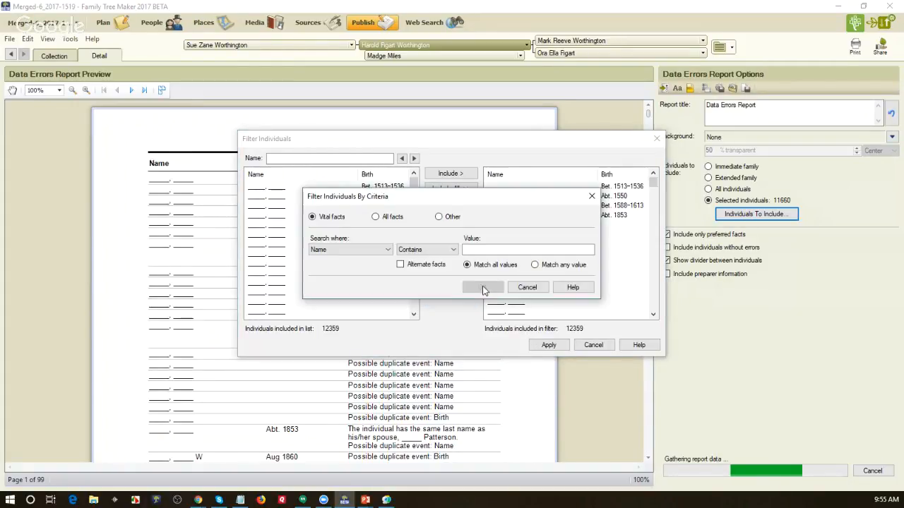
pyautogui.click(376, 217)
pyautogui.click(387, 250)
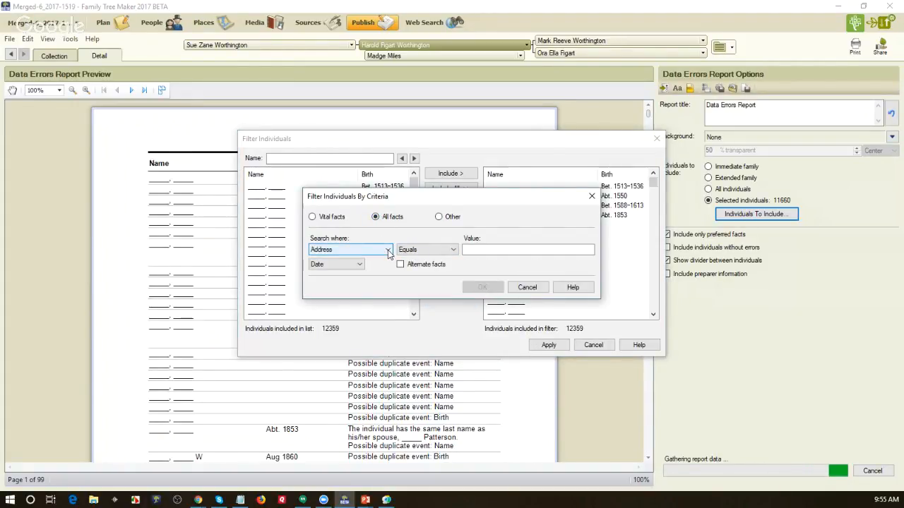
pyautogui.click(387, 330)
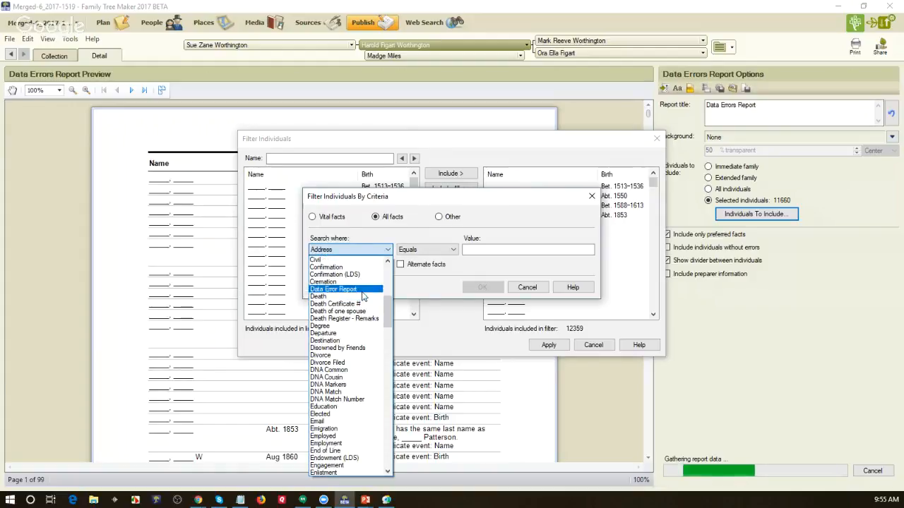
pyautogui.click(382, 286)
pyautogui.click(358, 265)
pyautogui.click(351, 282)
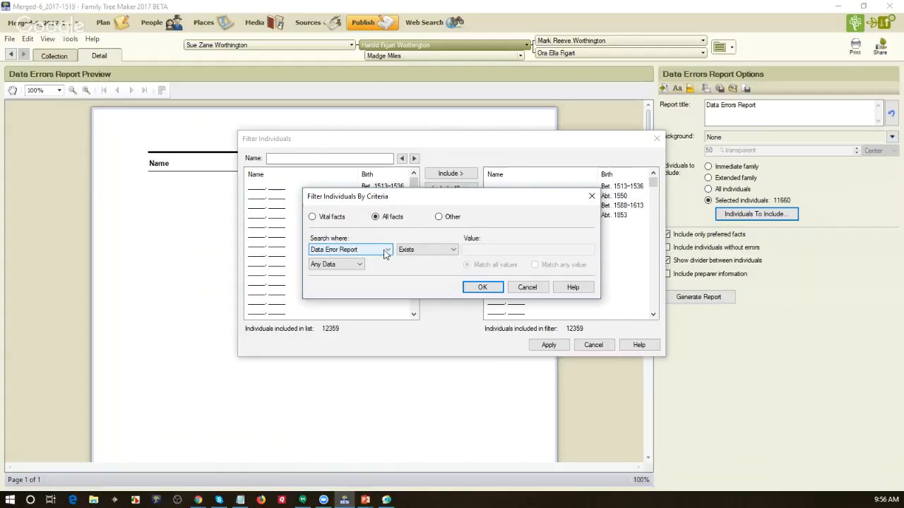
pyautogui.click(468, 284)
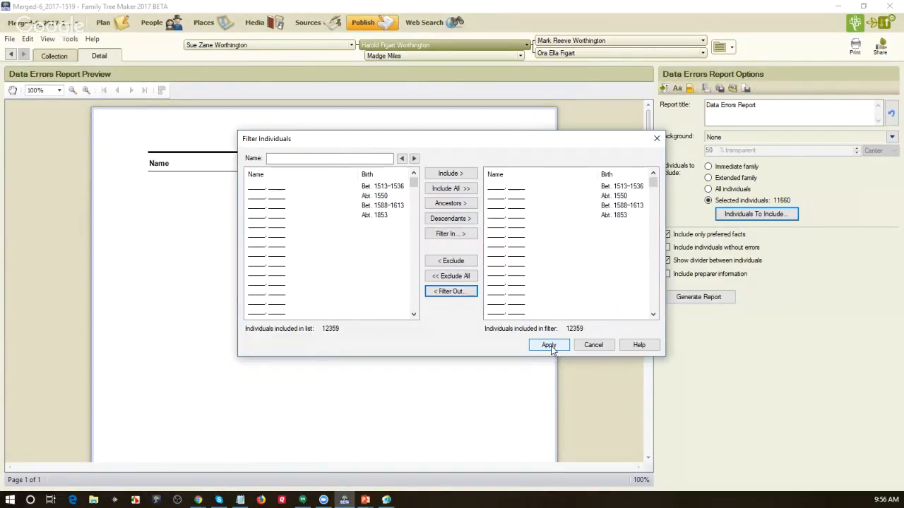
pyautogui.click(549, 345)
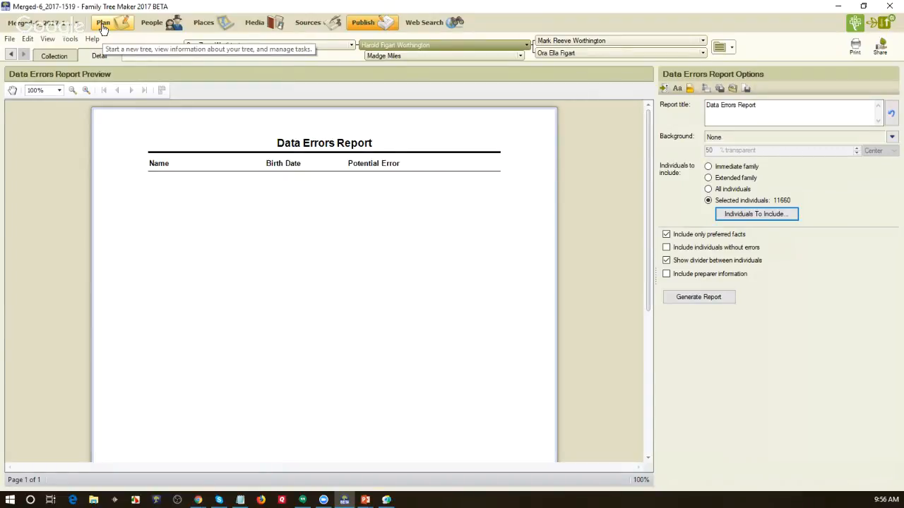
# Step: Switch from the empty Data Errors Report to the People workspace
pyautogui.click(151, 23)
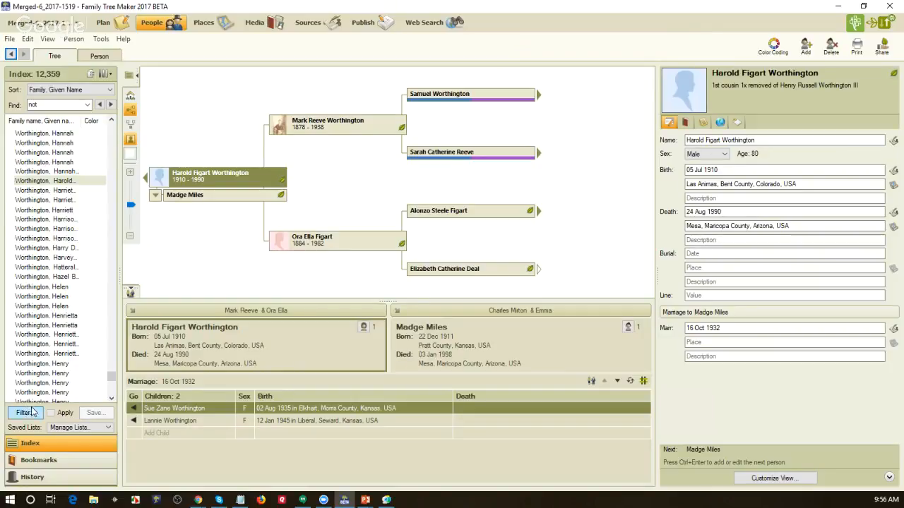
# Step: Filter the index in to individuals with any Data Error Report fact data, giving 699 people
pyautogui.click(26, 413)
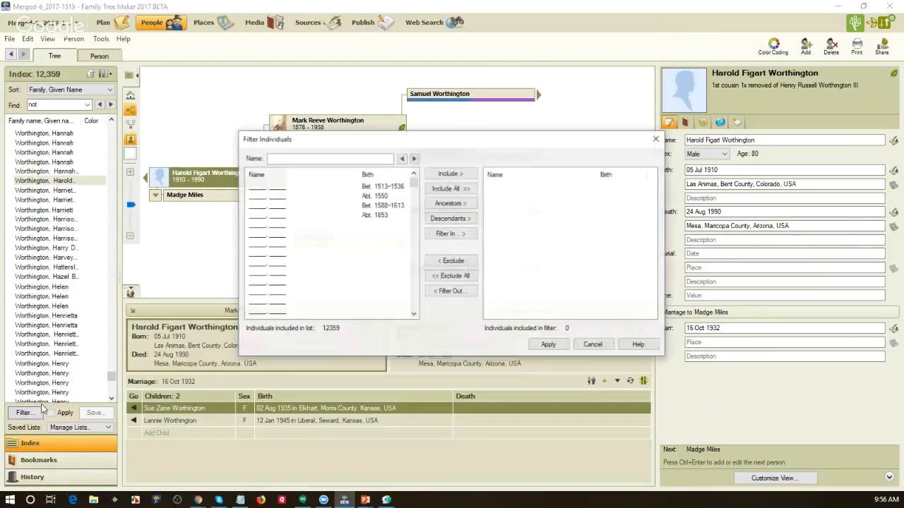
pyautogui.click(459, 233)
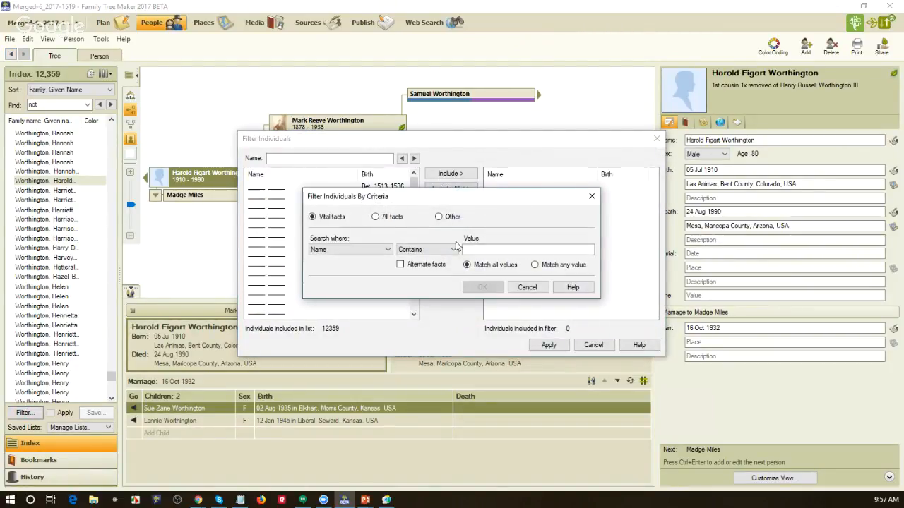
pyautogui.click(375, 217)
pyautogui.click(386, 249)
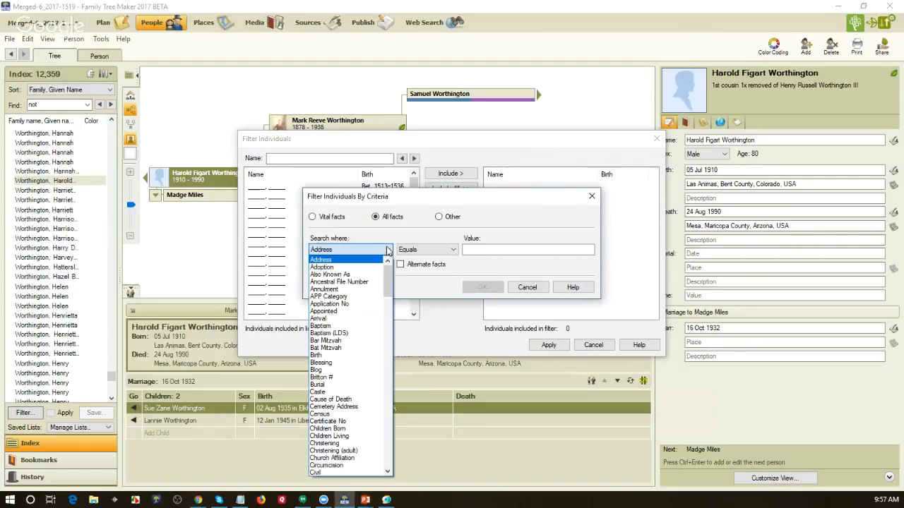
pyautogui.click(389, 304)
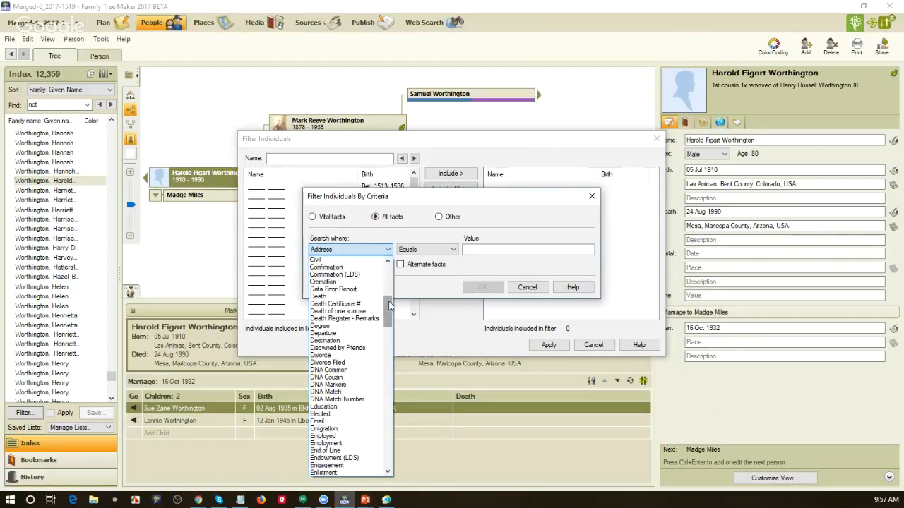
pyautogui.click(363, 284)
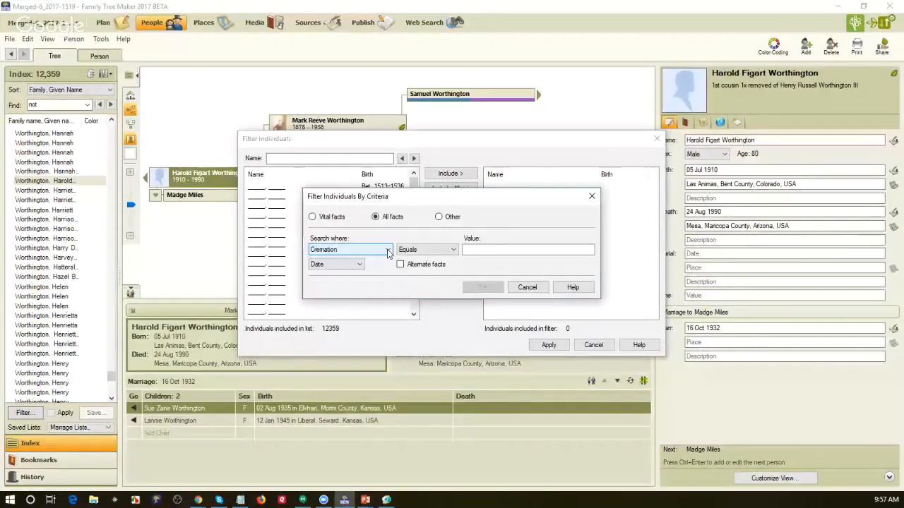
pyautogui.click(387, 253)
pyautogui.click(360, 267)
pyautogui.click(360, 264)
pyautogui.click(357, 283)
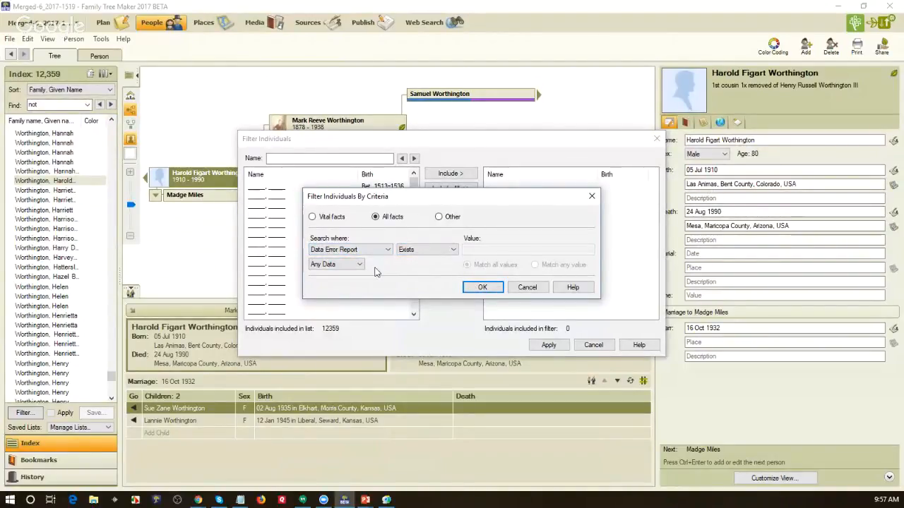
pyautogui.click(480, 287)
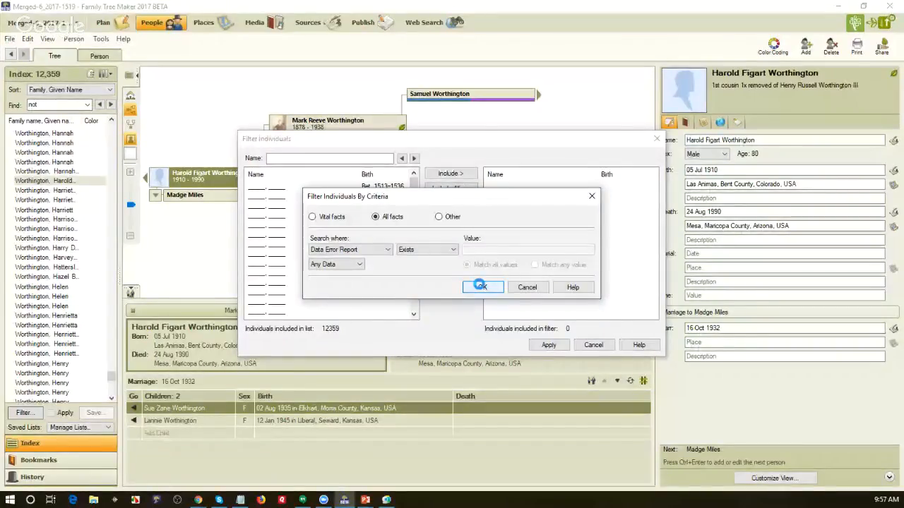
# Step: Apply the 699-person index filter and select the 11th Kansas Cavalry Regiment entry
pyautogui.click(549, 345)
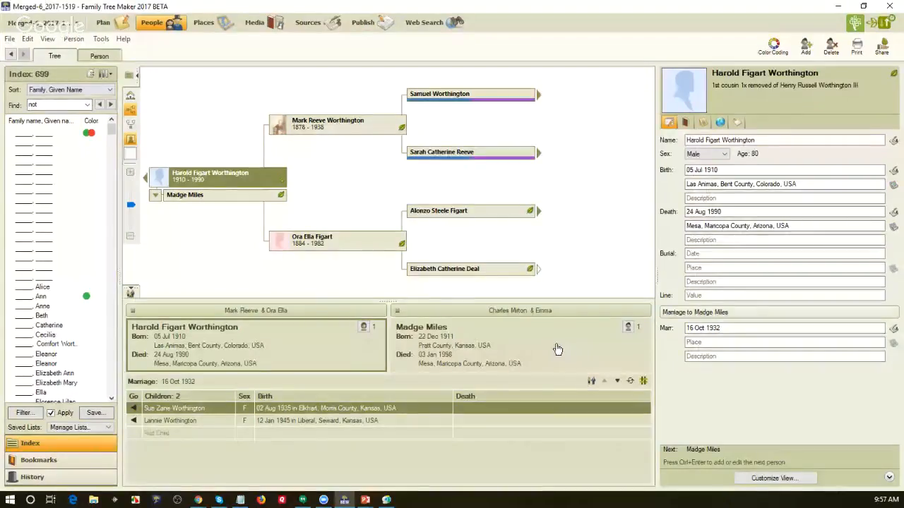
pyautogui.click(111, 371)
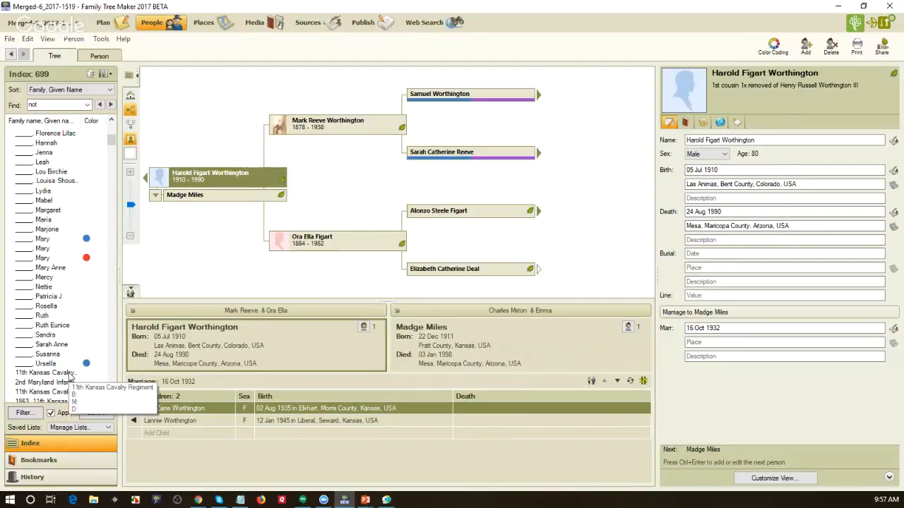
pyautogui.click(71, 373)
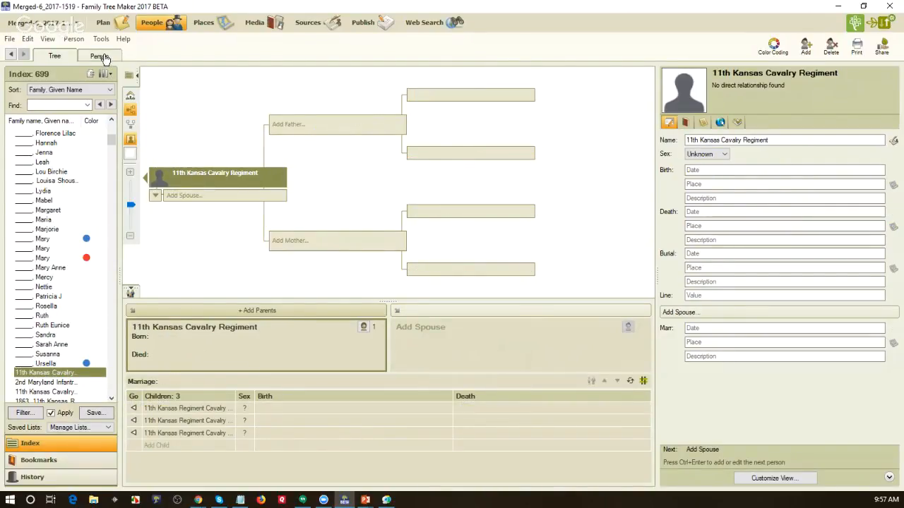
pyautogui.click(105, 60)
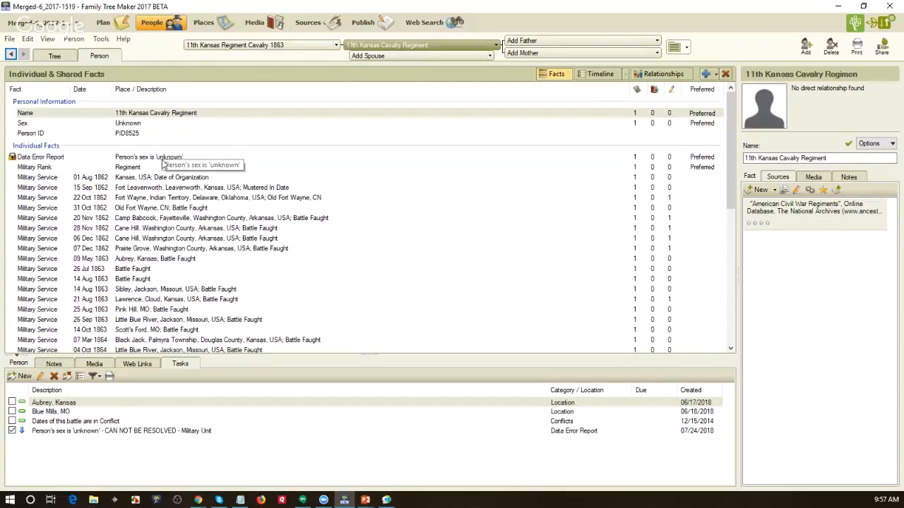
# Step: Review the 11th Kansas Cavalry Regiment's unknown-sex Data Error Report fact, then return to Tree view
pyautogui.click(161, 160)
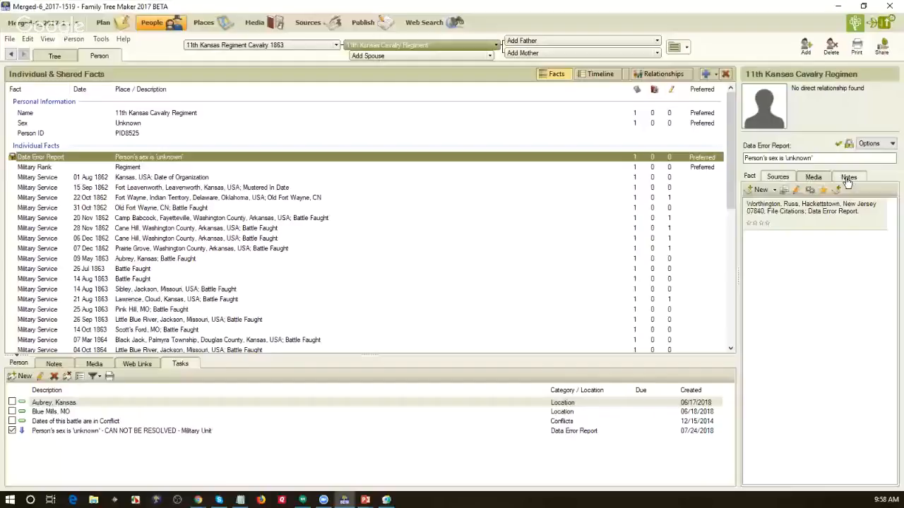
pyautogui.click(52, 56)
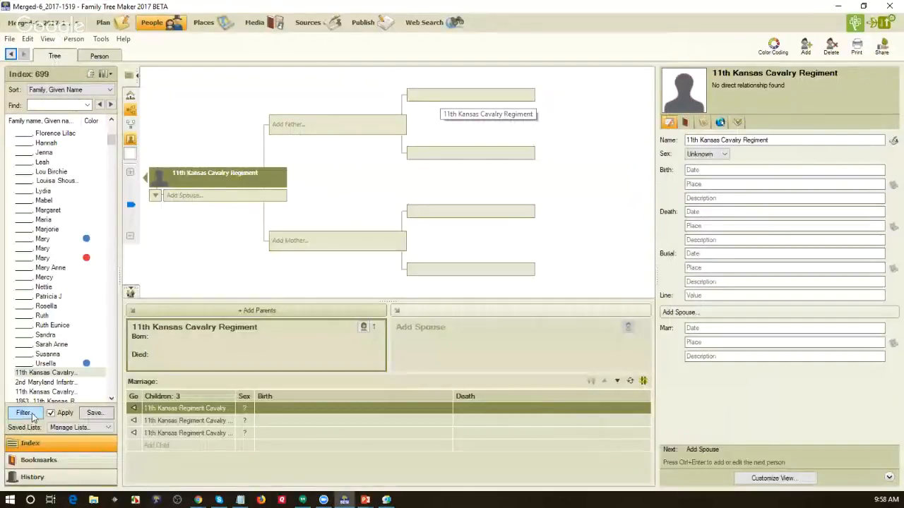
# Step: Clear the index filter and start a Filter In search on the Data Error Report fact across all facts
pyautogui.click(24, 413)
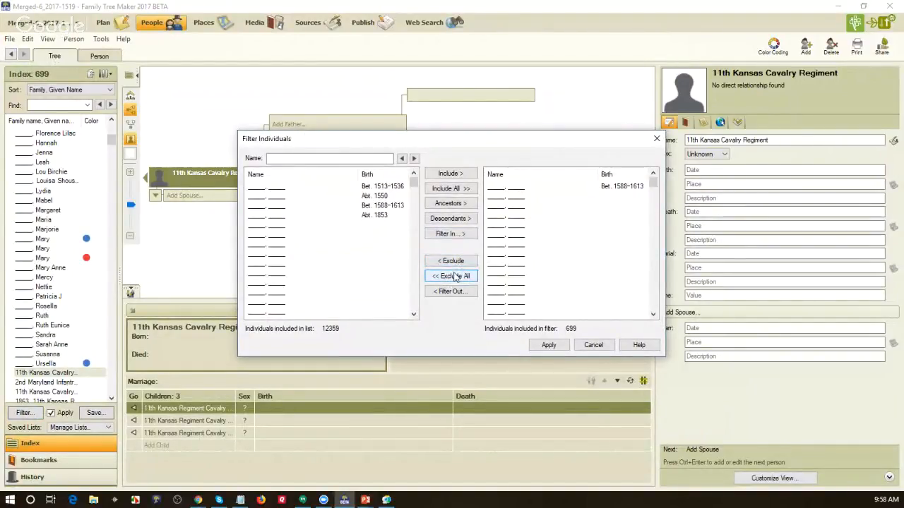
pyautogui.click(455, 276)
pyautogui.click(452, 235)
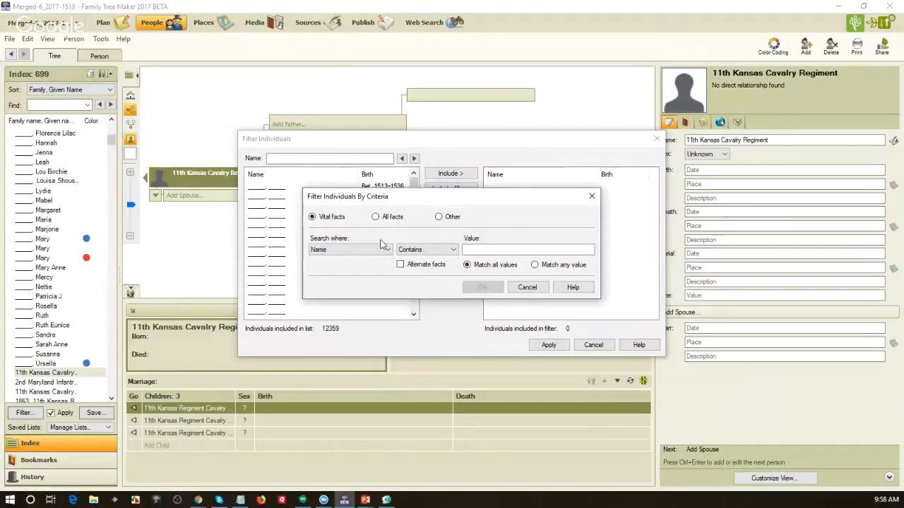
pyautogui.click(375, 217)
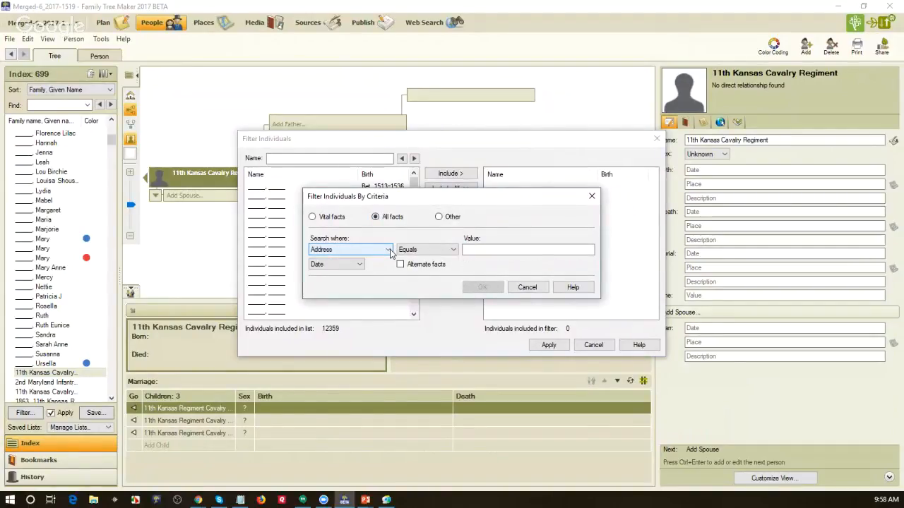
pyautogui.click(388, 250)
pyautogui.scroll(-10, 367, 325)
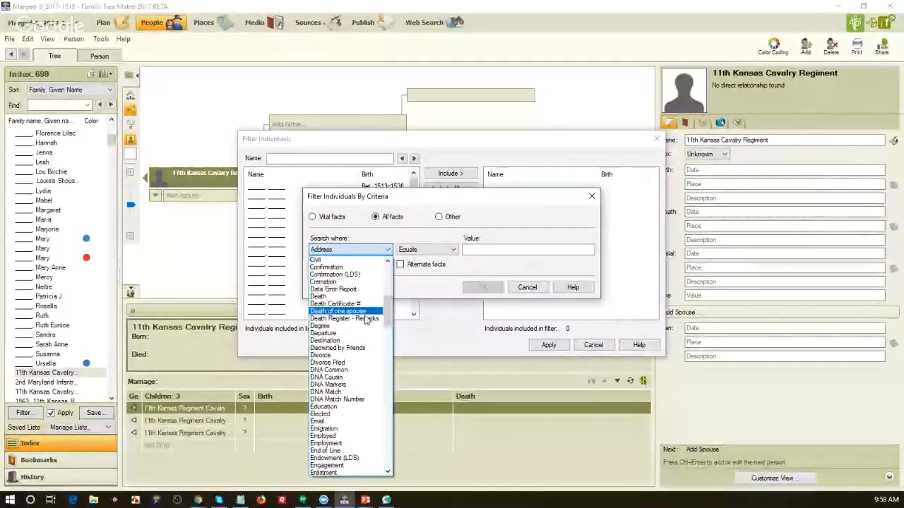
pyautogui.click(346, 288)
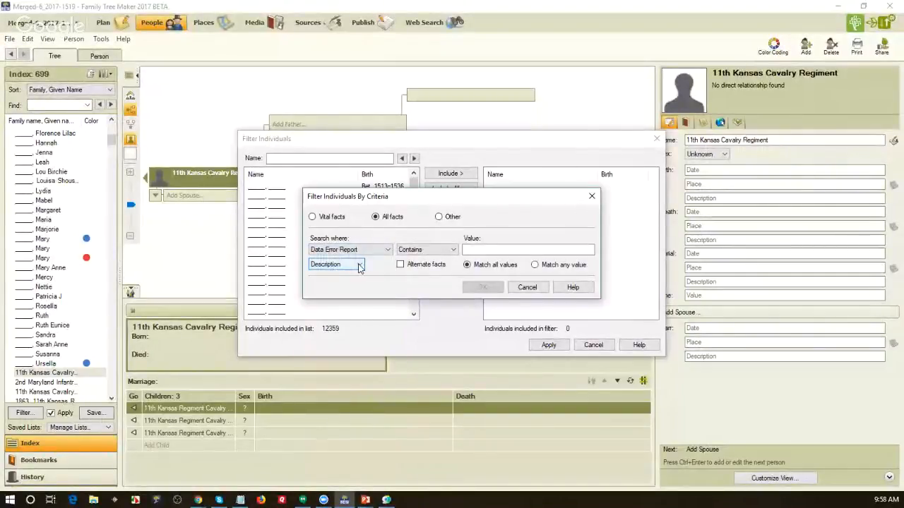
# Step: Match the pasted unknown-sex error description, including alternate facts, and apply the filter to get 47 people
pyautogui.click(480, 250)
pyautogui.write("Person's sex is 'unknown'")
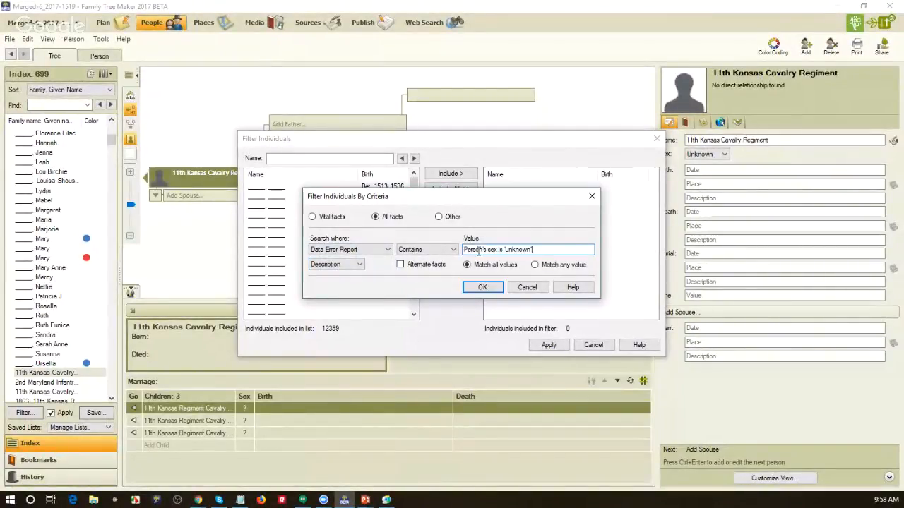
pyautogui.click(400, 264)
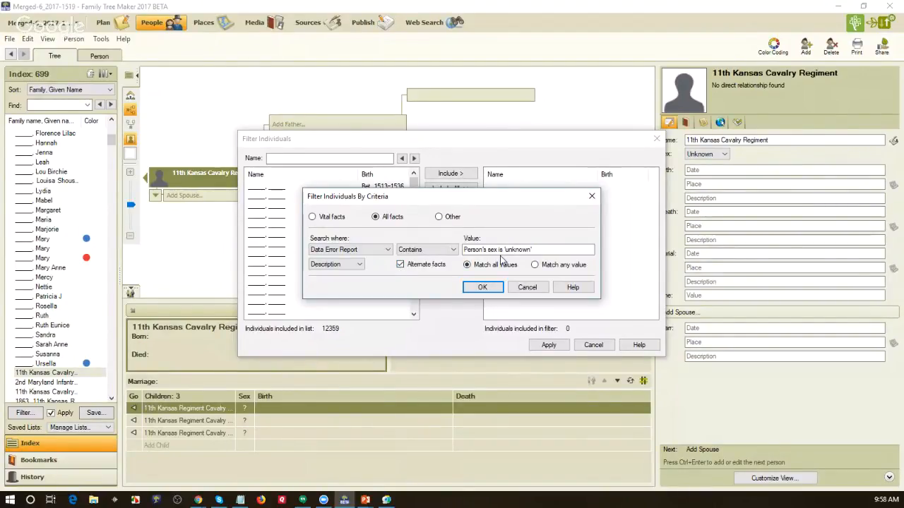
pyautogui.click(522, 249)
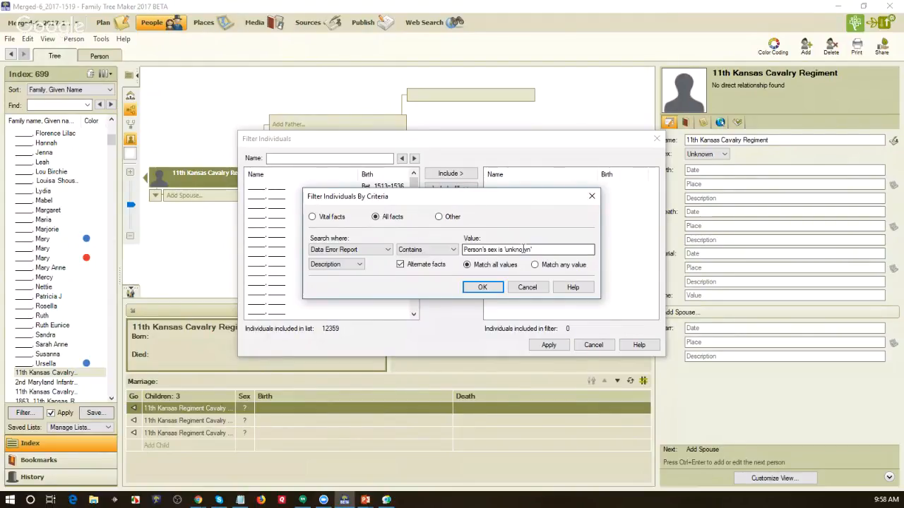
pyautogui.click(470, 267)
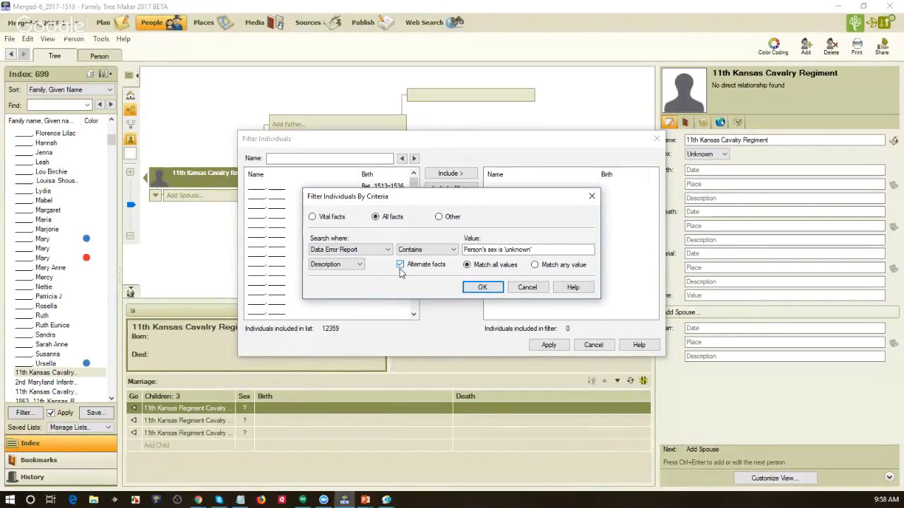
pyautogui.click(486, 286)
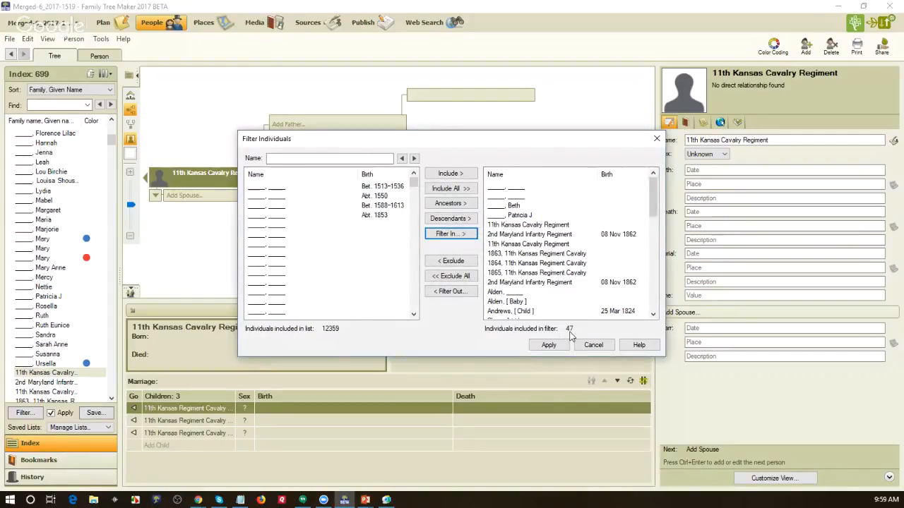
pyautogui.click(549, 345)
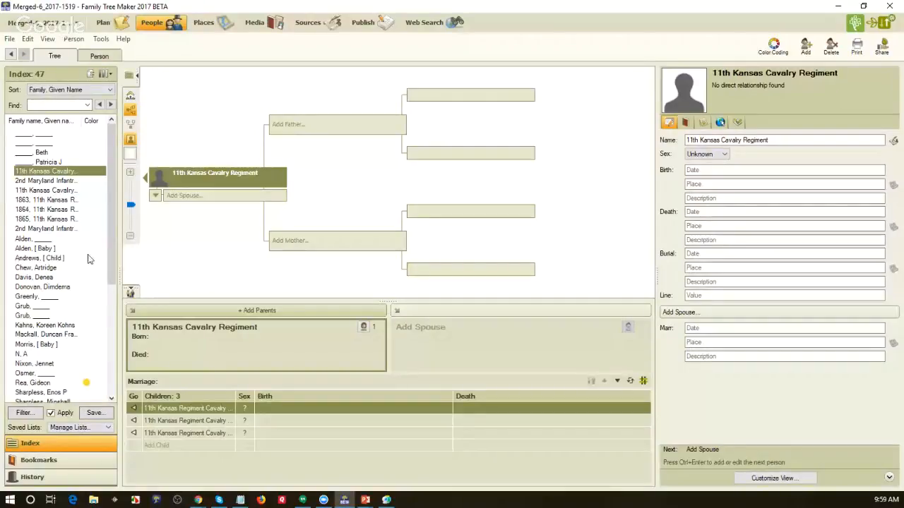
# Step: Review [ Baby ] Alden's unknown-sex Data Error Report fact and matching task, then go to Plan
pyautogui.doubleClick(43, 249)
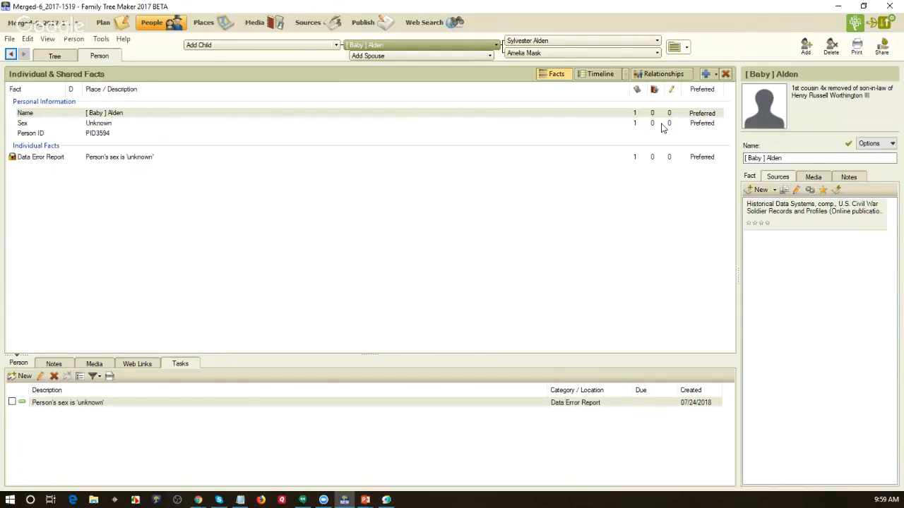
pyautogui.click(203, 167)
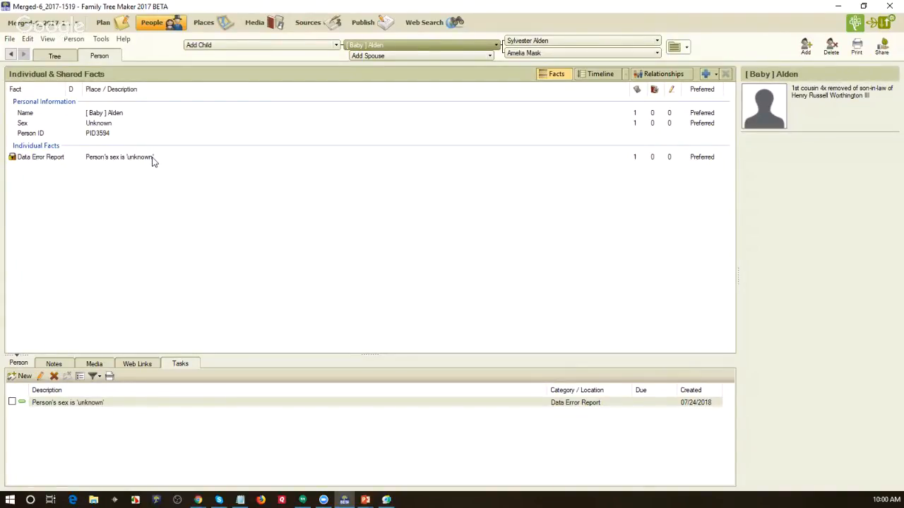
pyautogui.click(103, 24)
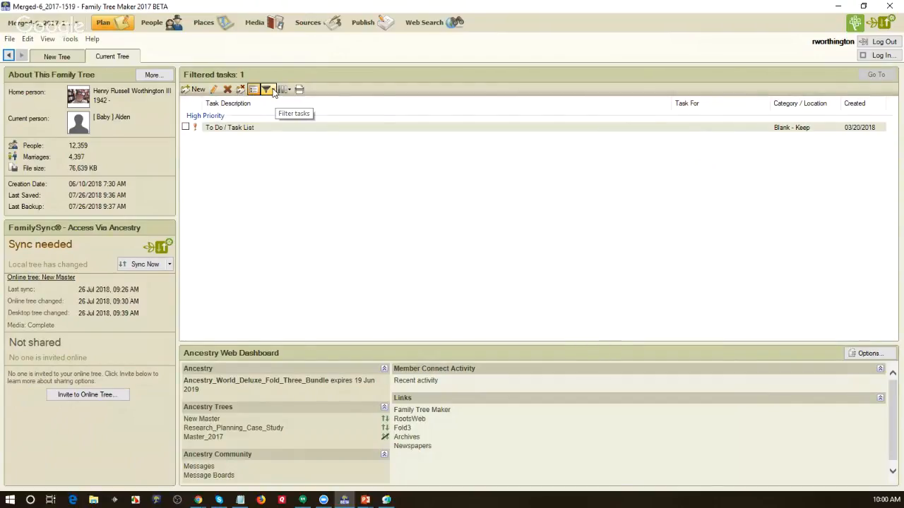
# Step: Filter the task list by category so only Data Error Report tasks appear
pyautogui.click(273, 93)
pyautogui.click(282, 129)
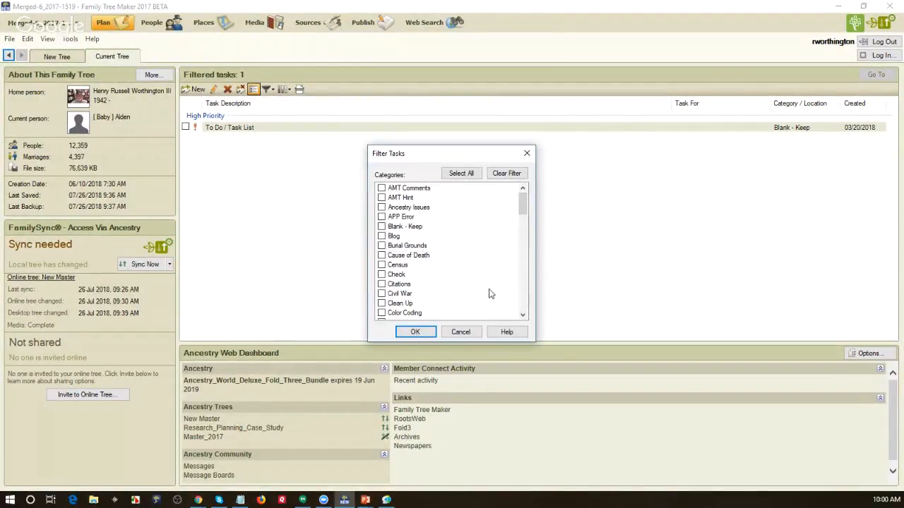
pyautogui.click(523, 305)
pyautogui.scroll(-1, 522, 305)
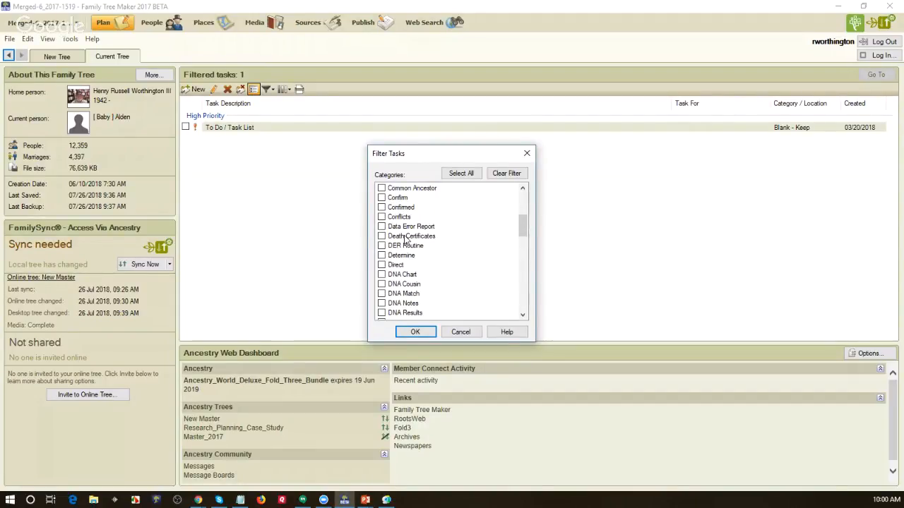
pyautogui.click(409, 334)
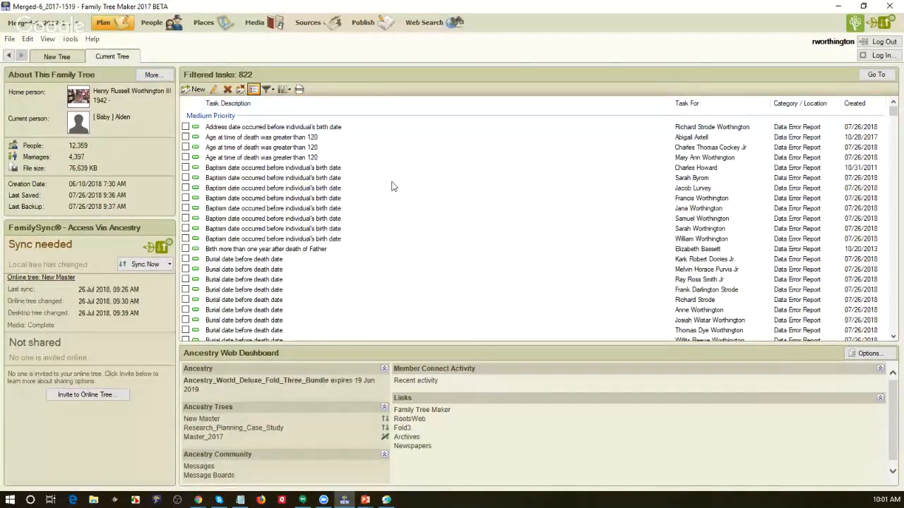
pyautogui.click(709, 106)
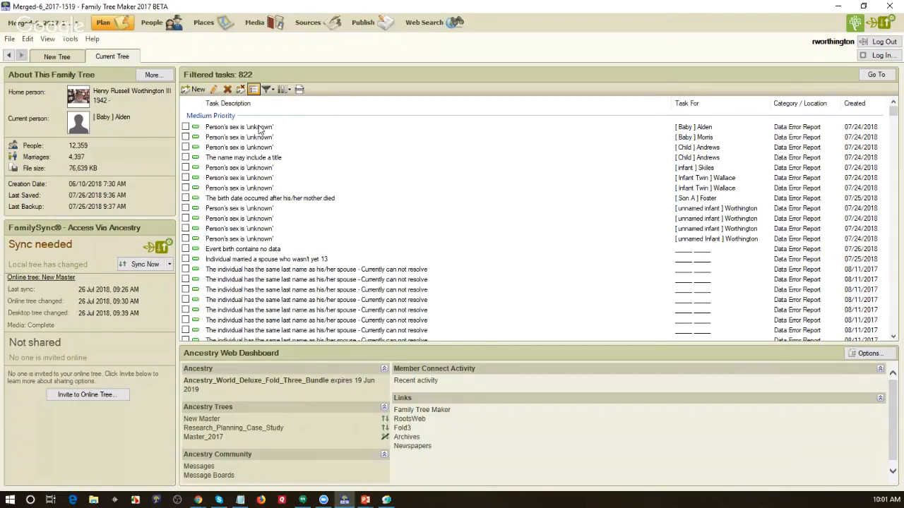
pyautogui.scroll(-15, 398, 222)
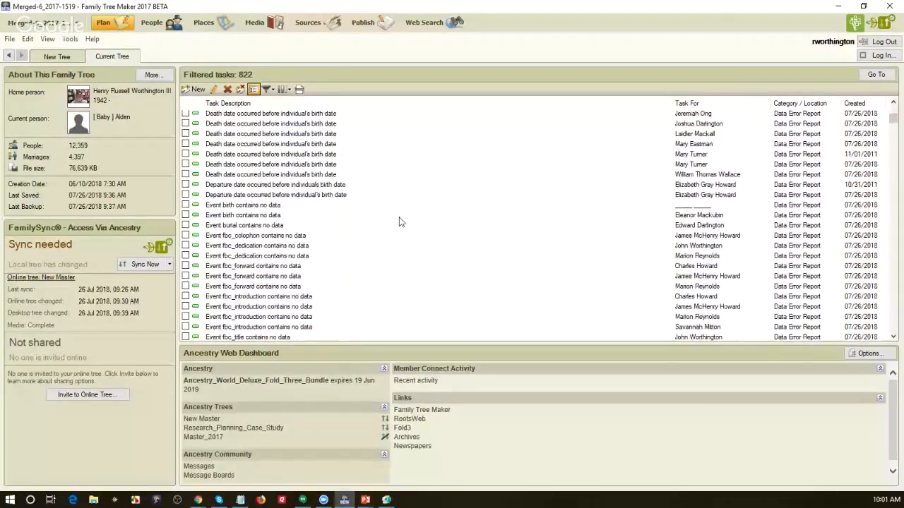
pyautogui.scroll(-6, 399, 222)
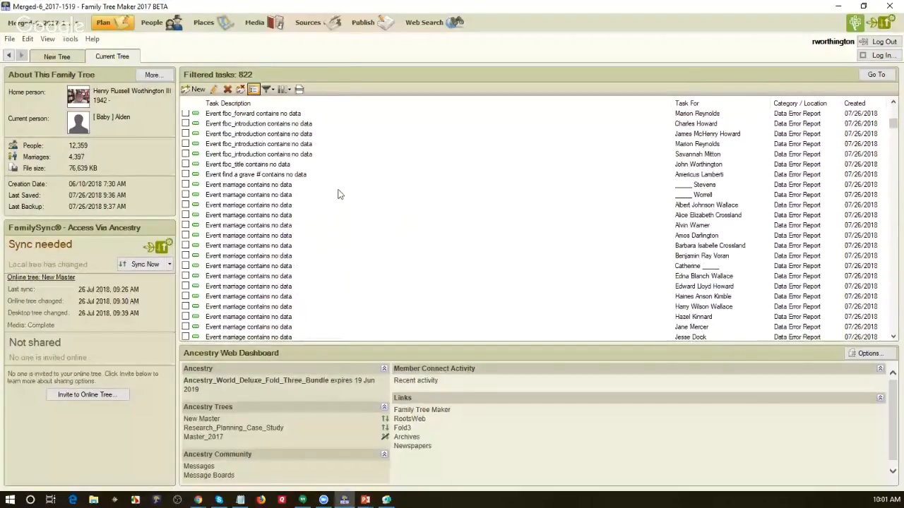
pyautogui.scroll(-2, 434, 214)
pyautogui.scroll(-2, 434, 214)
pyautogui.scroll(-3, 434, 214)
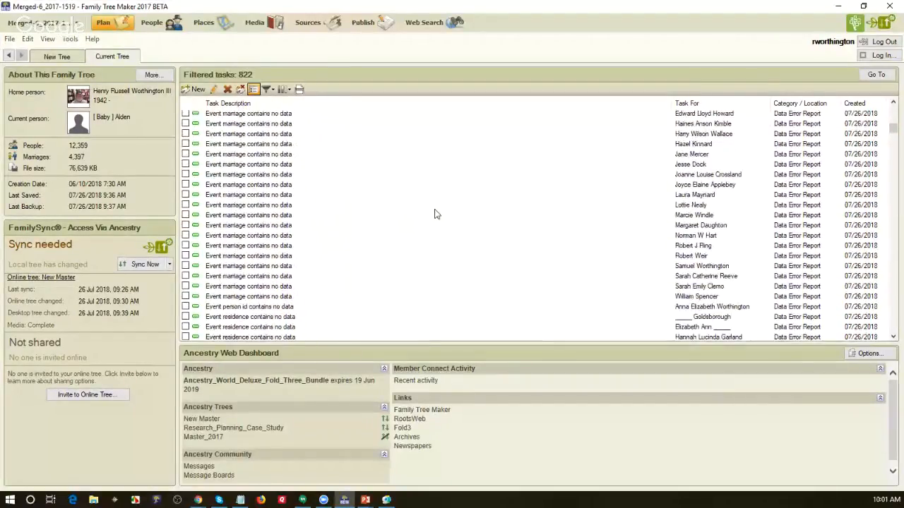
pyautogui.scroll(-3, 435, 214)
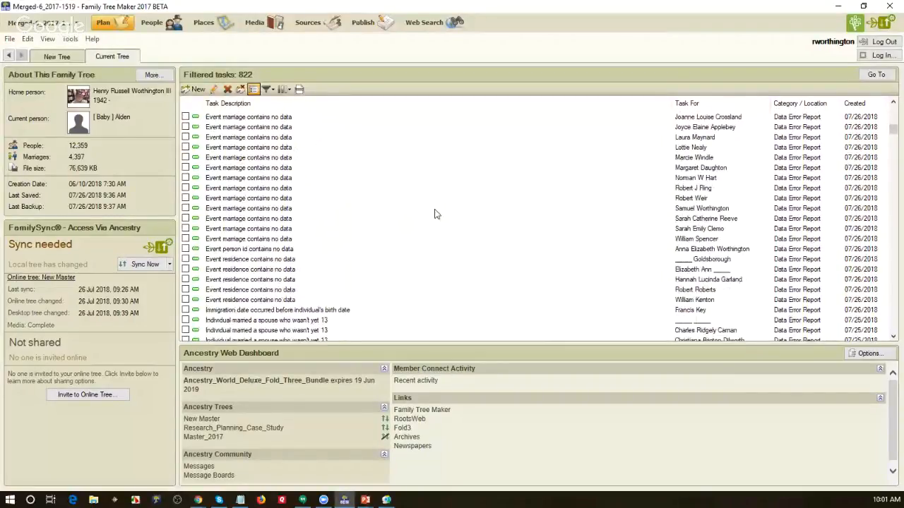
pyautogui.scroll(-8, 436, 214)
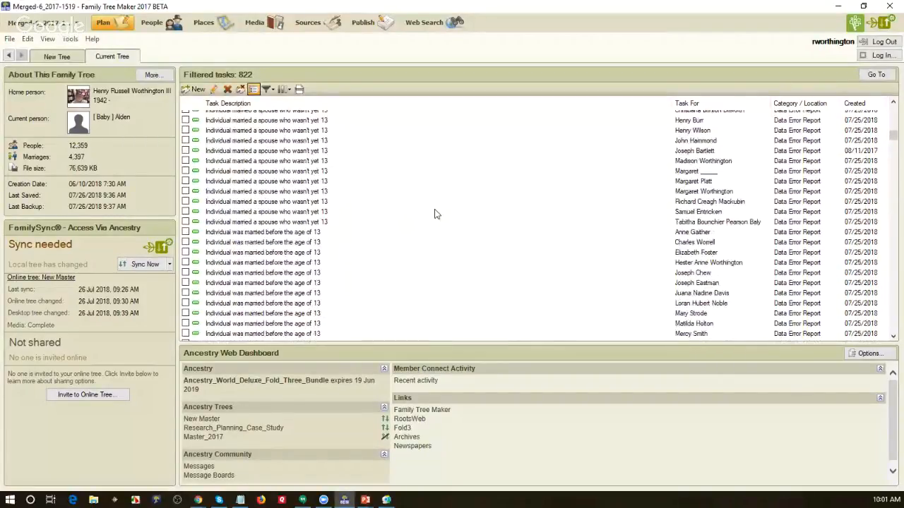
pyautogui.scroll(3, 436, 214)
pyautogui.scroll(15, 436, 214)
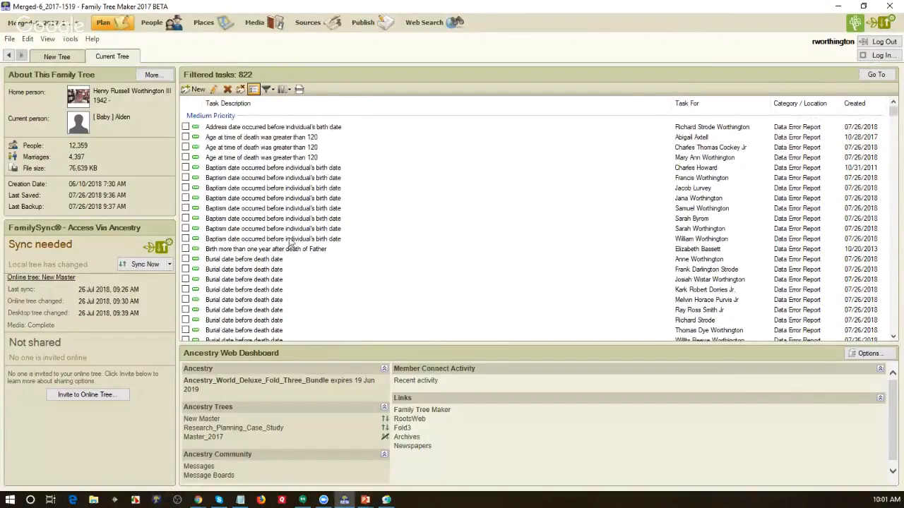
pyautogui.scroll(-2, 387, 216)
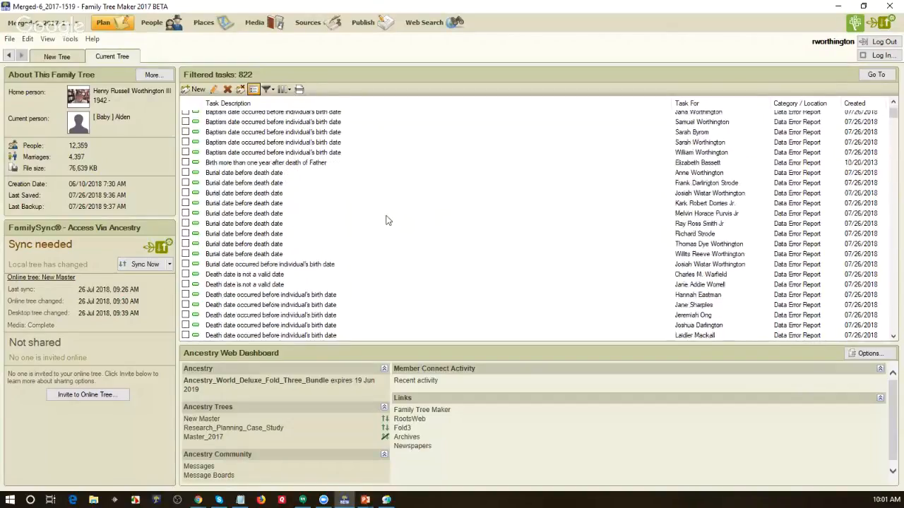
pyautogui.scroll(2, 387, 220)
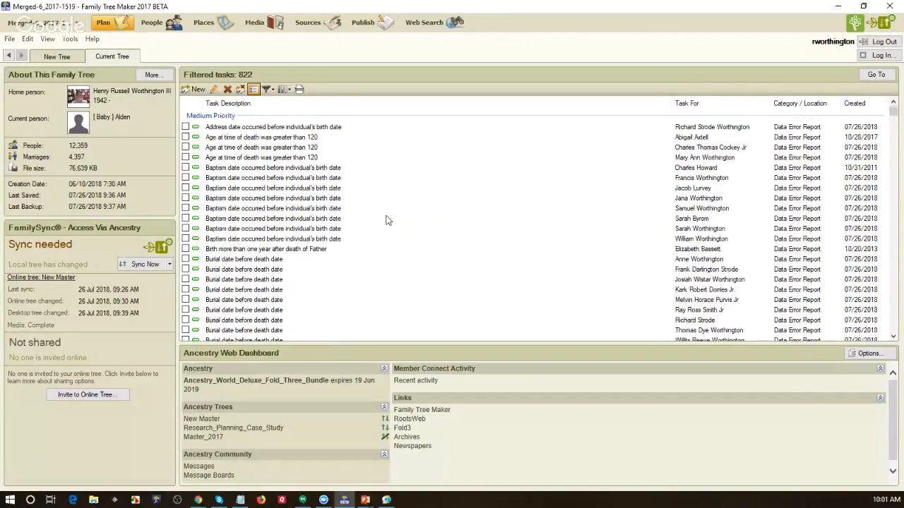
pyautogui.doubleClick(254, 127)
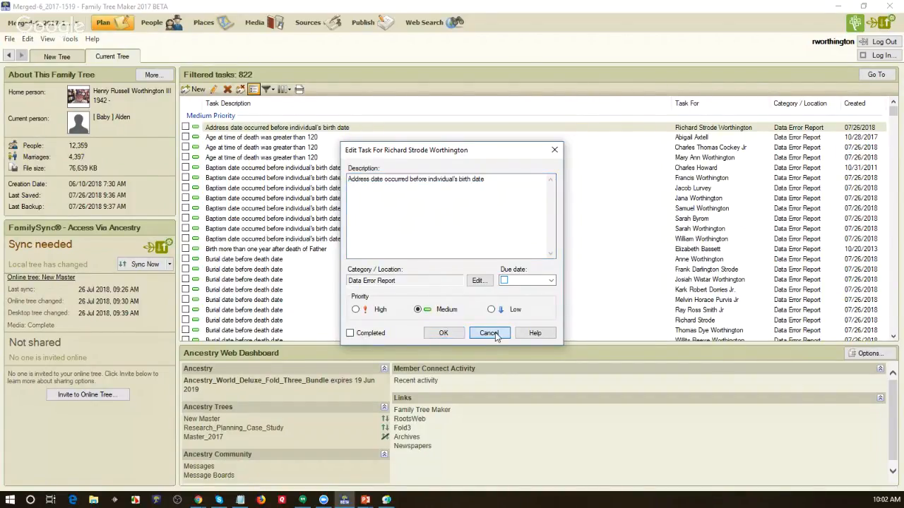
pyautogui.click(488, 333)
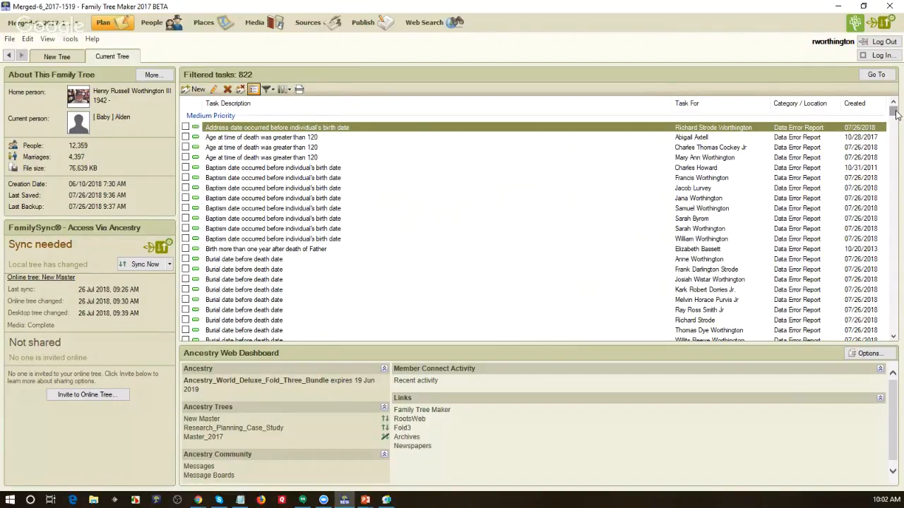
pyautogui.moveTo(896, 115); pyautogui.dragTo(891, 254)
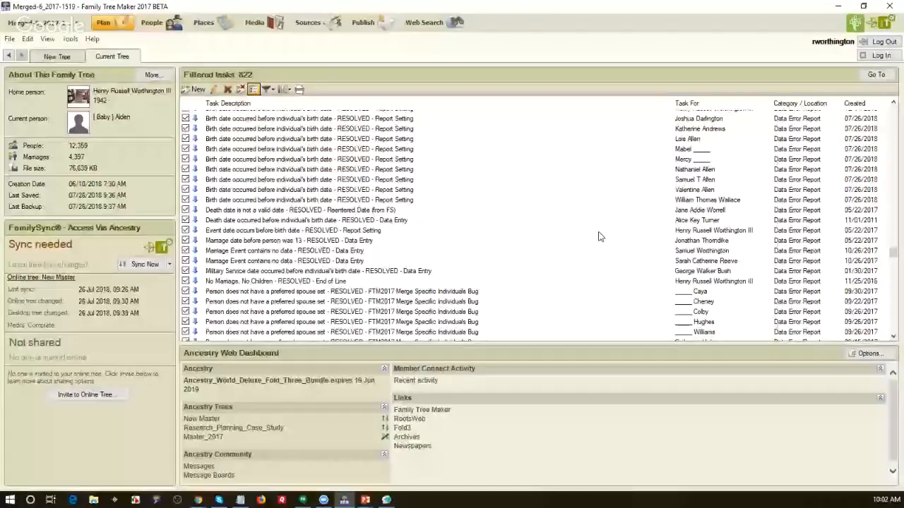
pyautogui.scroll(4, 598, 237)
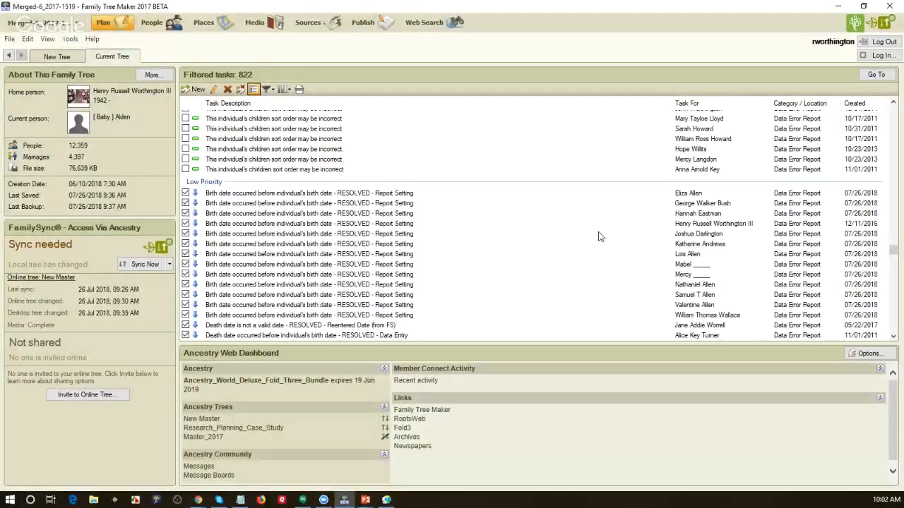
pyautogui.scroll(-6, 598, 236)
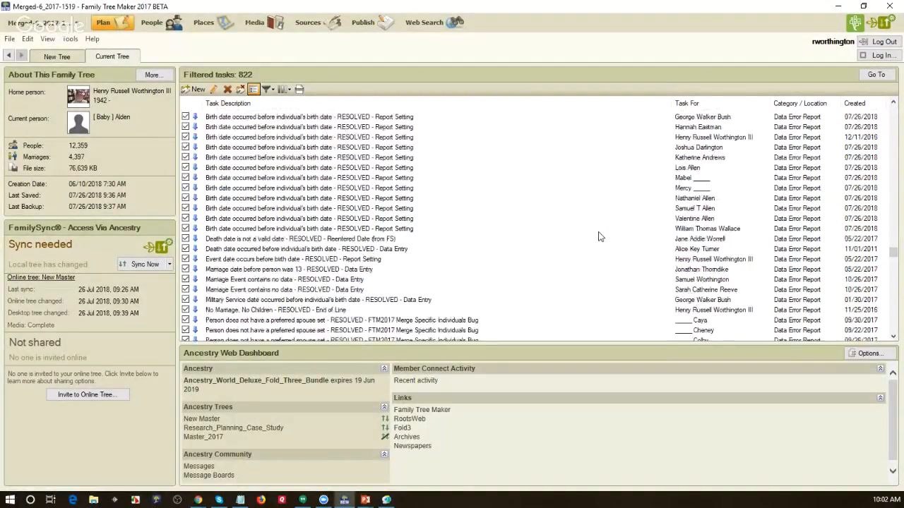
pyautogui.scroll(-8, 598, 237)
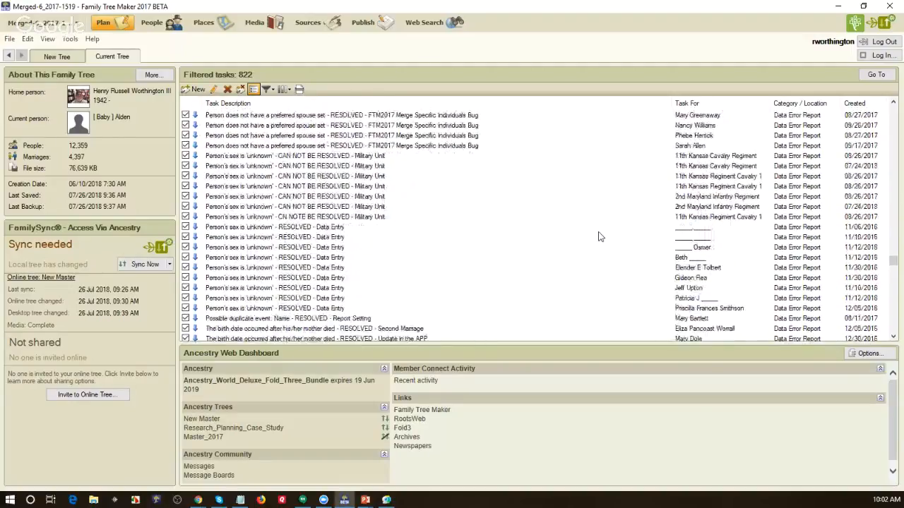
pyautogui.scroll(-10, 598, 236)
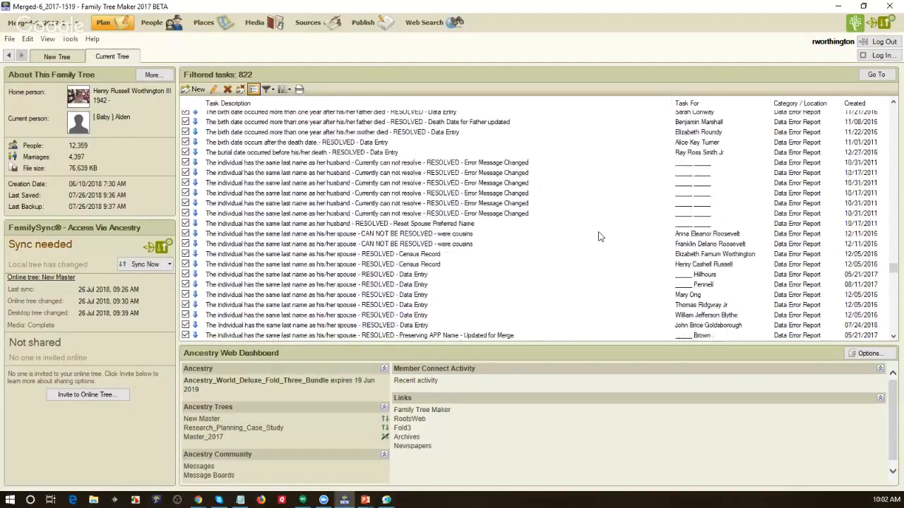
pyautogui.scroll(1, 598, 237)
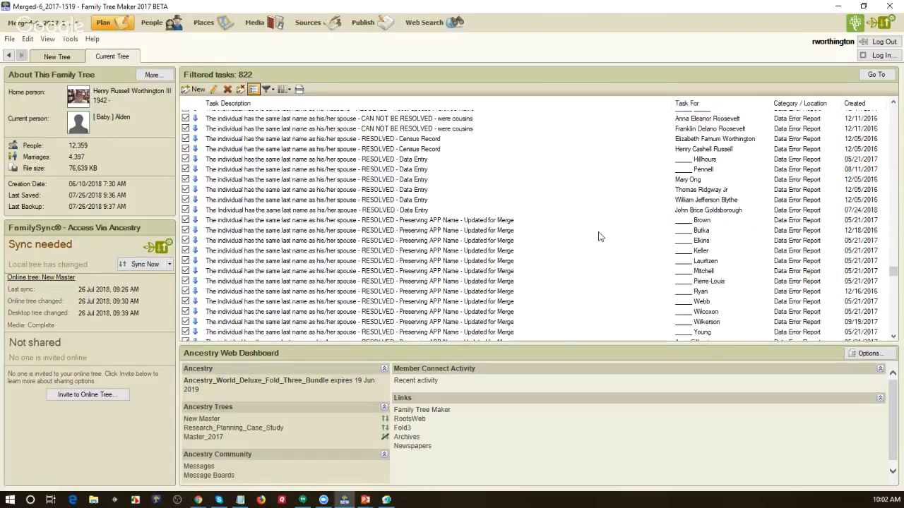
pyautogui.scroll(10, 598, 237)
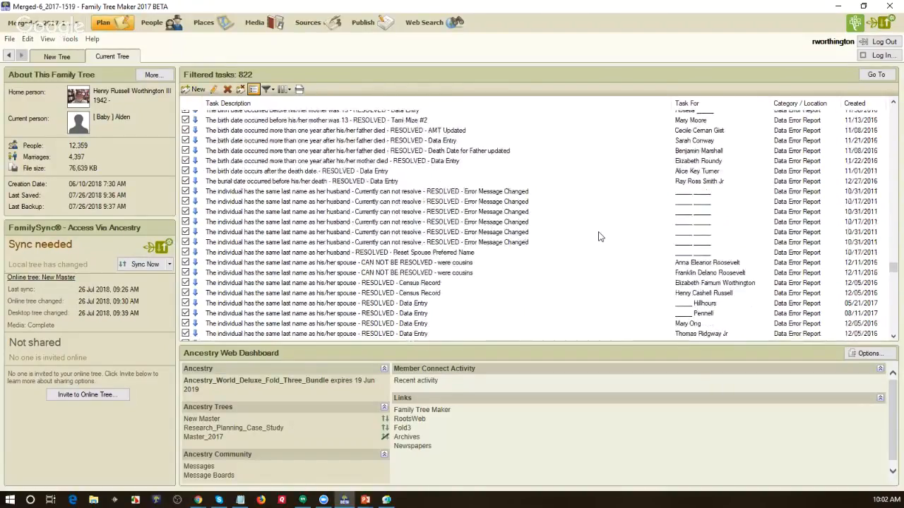
pyautogui.scroll(8, 598, 236)
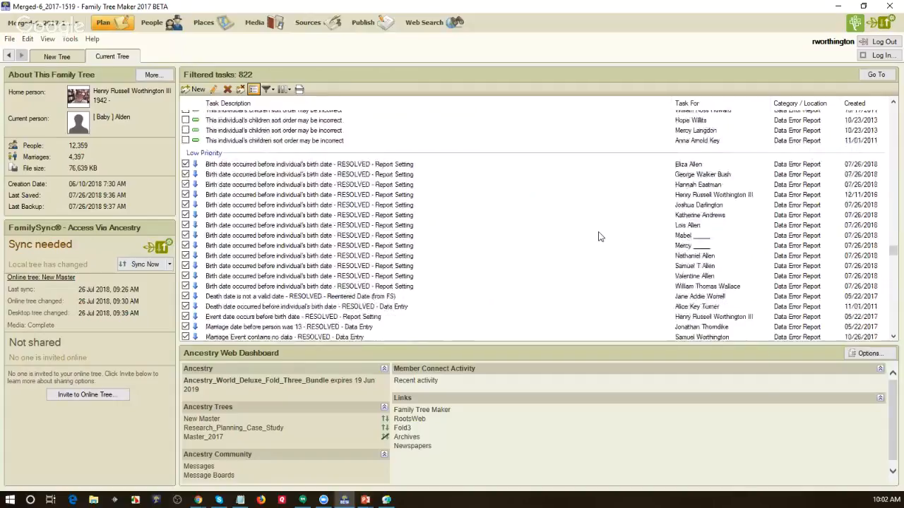
pyautogui.scroll(1, 598, 237)
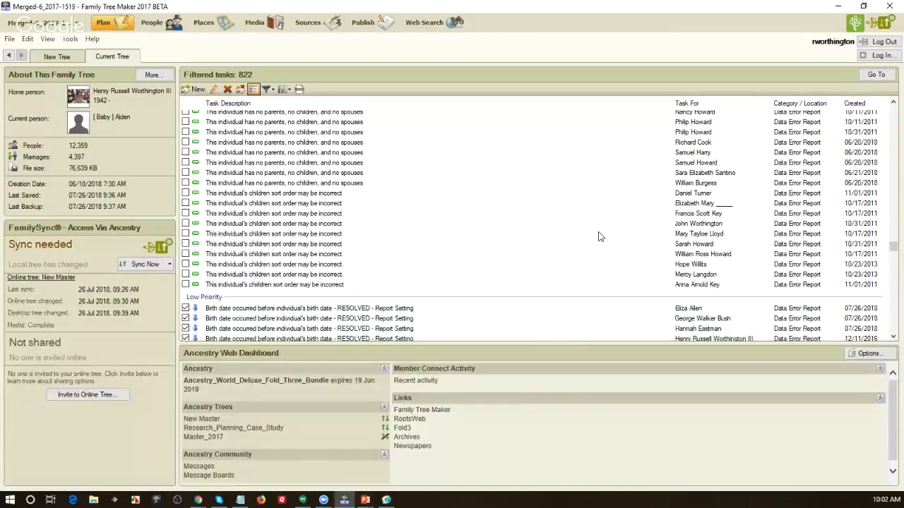
# Step: Limit the Data Errors Report to the age-at-death-over-120 error and include all individuals
pyautogui.click(363, 27)
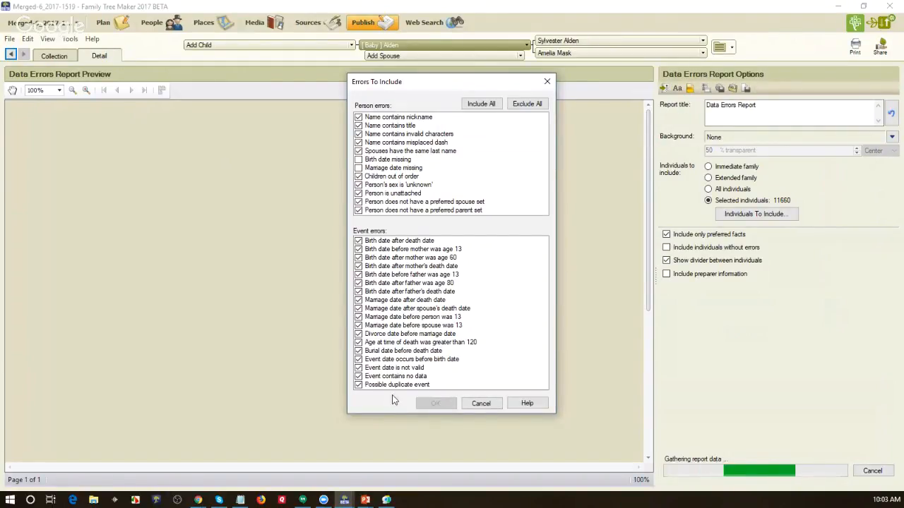
pyautogui.click(533, 106)
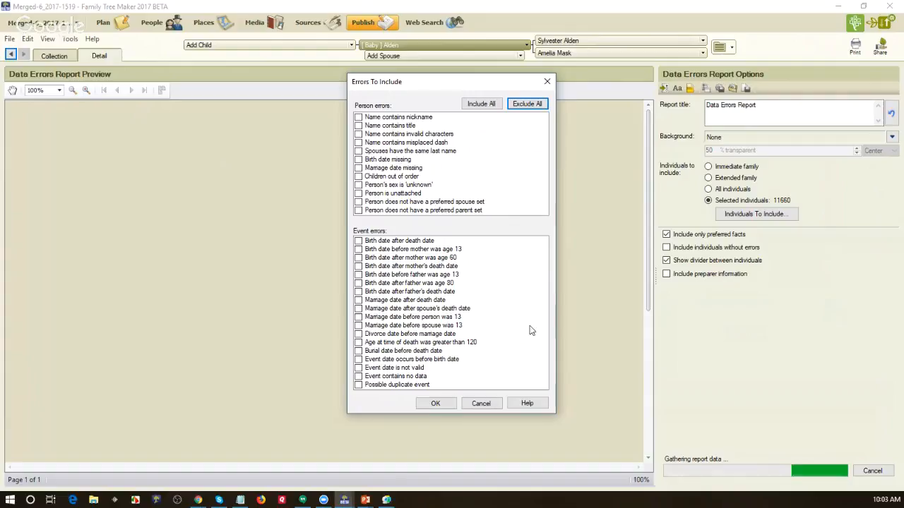
pyautogui.click(359, 343)
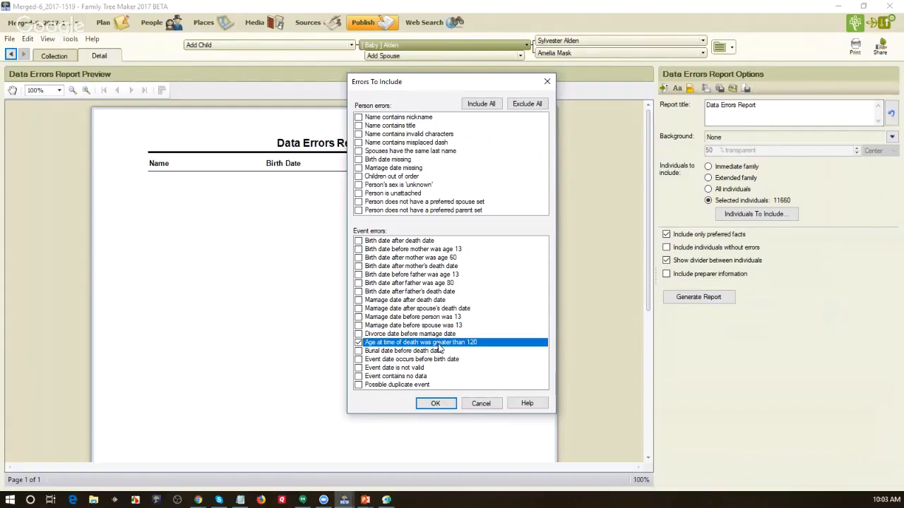
pyautogui.click(435, 403)
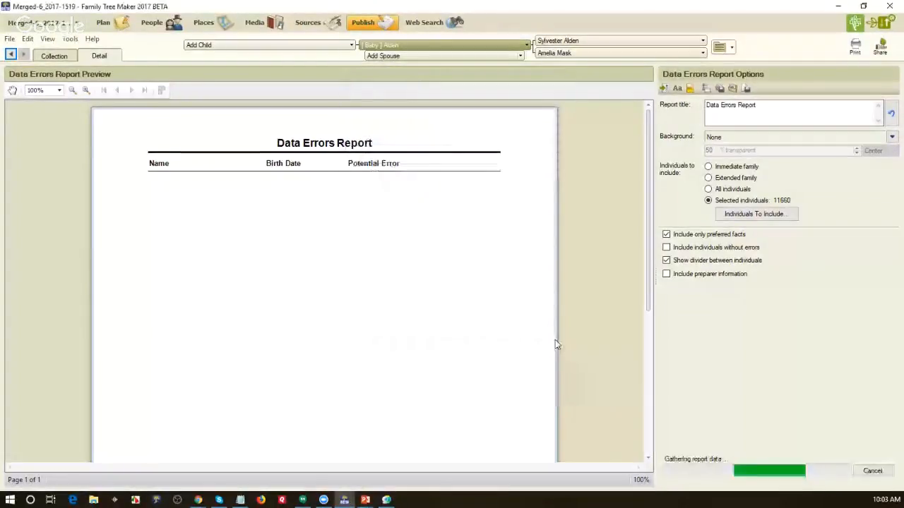
pyautogui.click(708, 189)
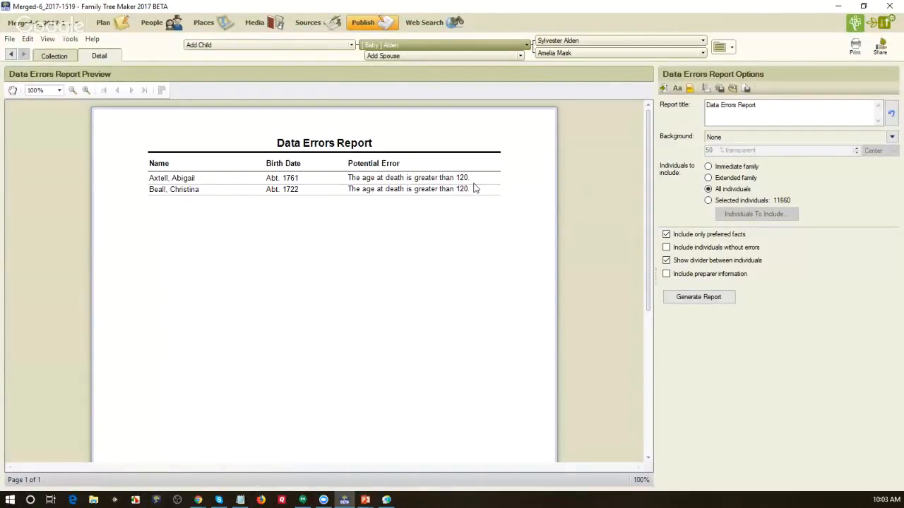
pyautogui.doubleClick(155, 179)
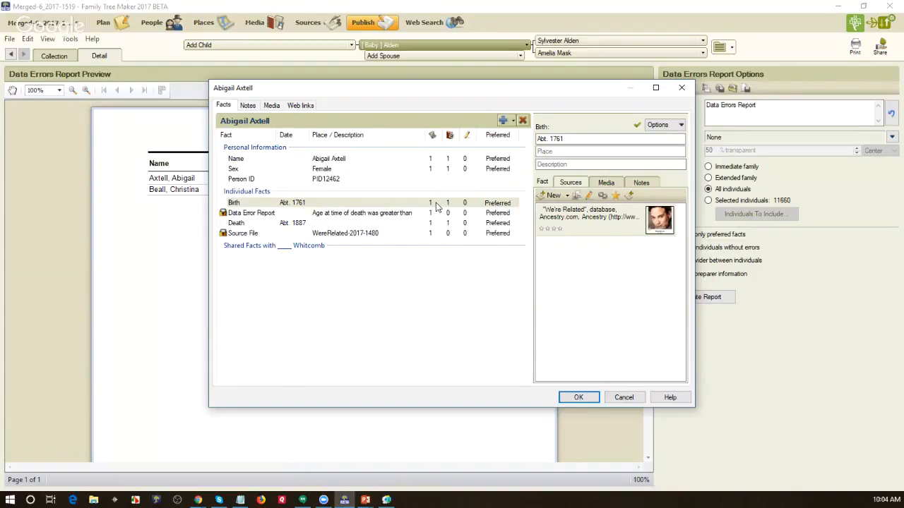
pyautogui.click(350, 226)
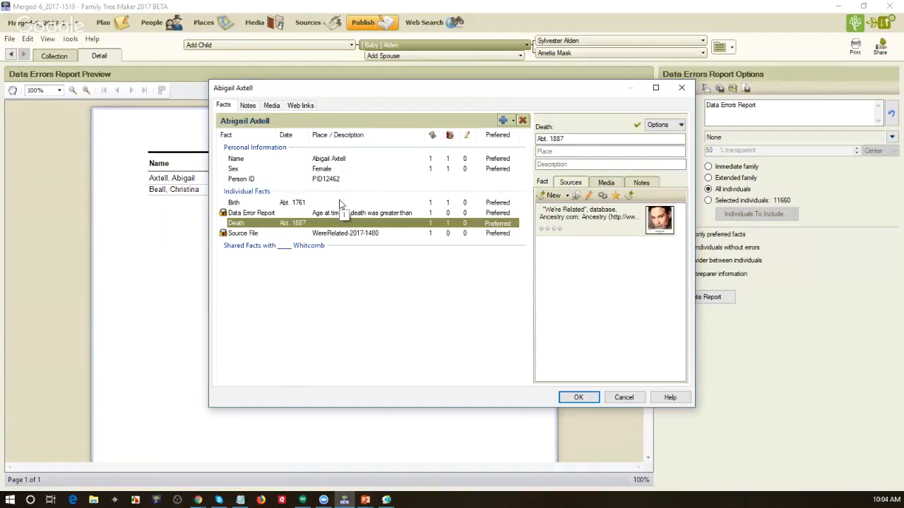
pyautogui.click(340, 204)
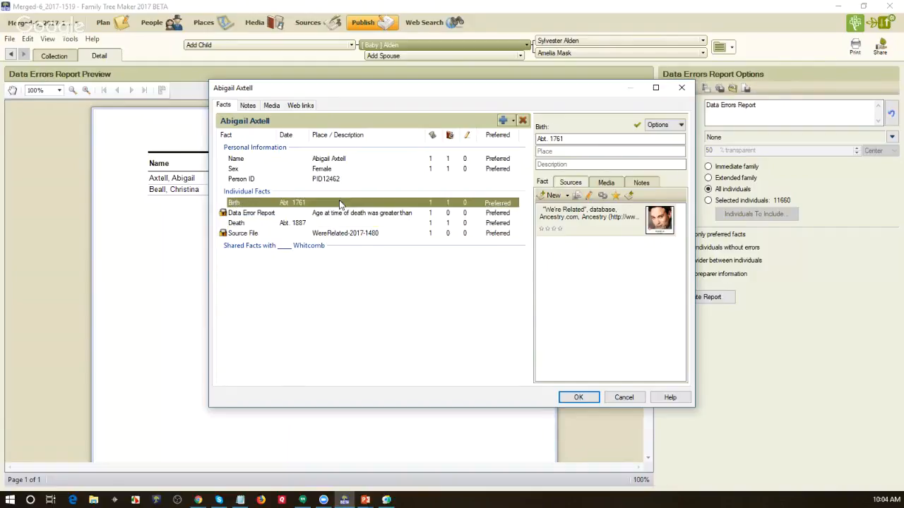
pyautogui.click(337, 222)
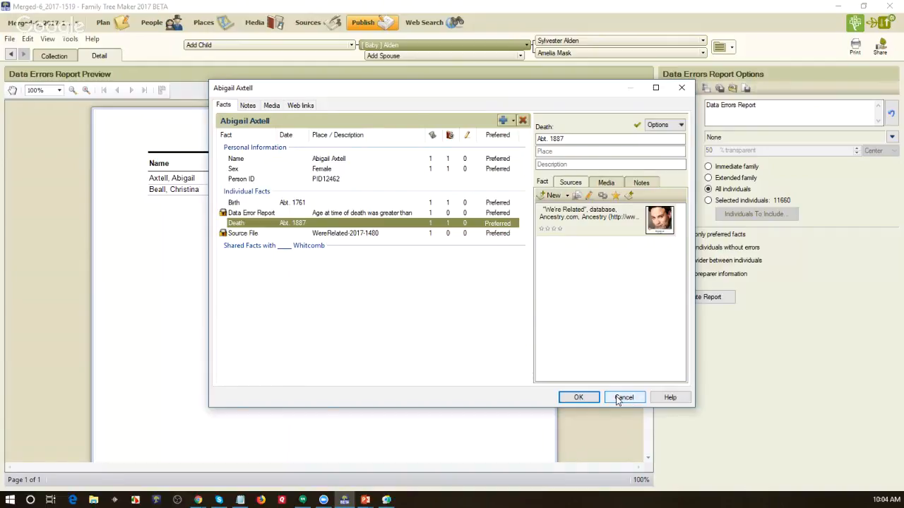
pyautogui.click(617, 398)
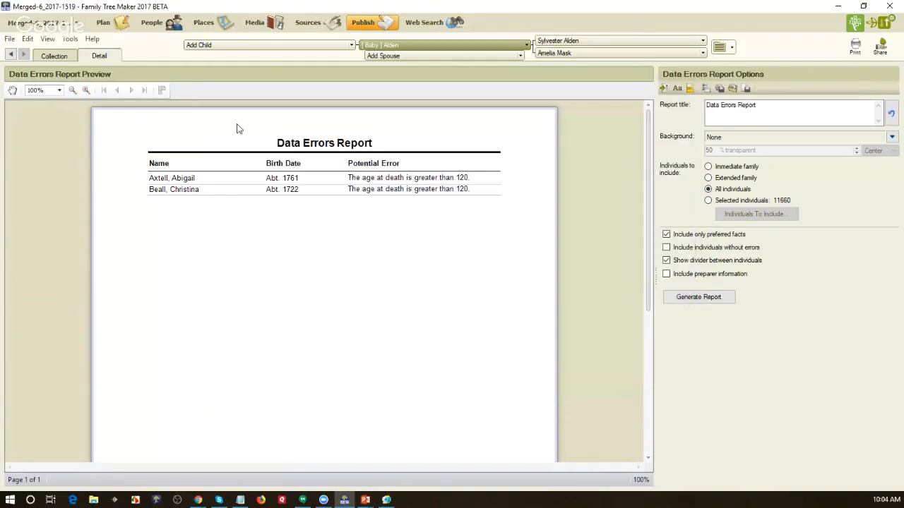
# Step: Switch to the People tree view and turn off the index filter to list all 12,359 individuals
pyautogui.click(149, 28)
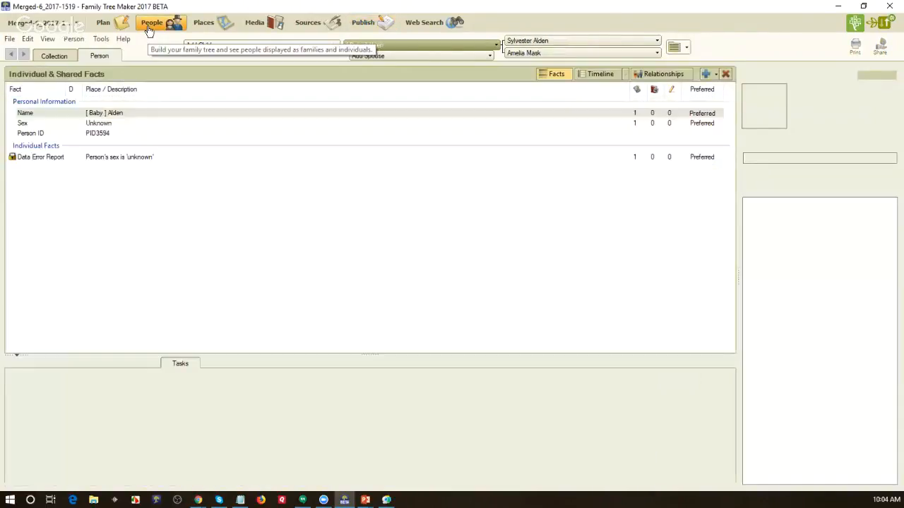
pyautogui.click(55, 57)
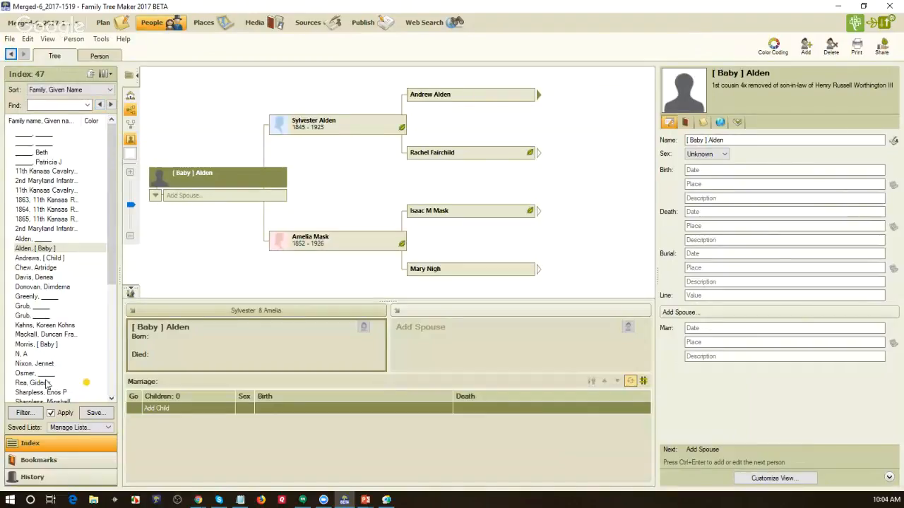
pyautogui.click(29, 418)
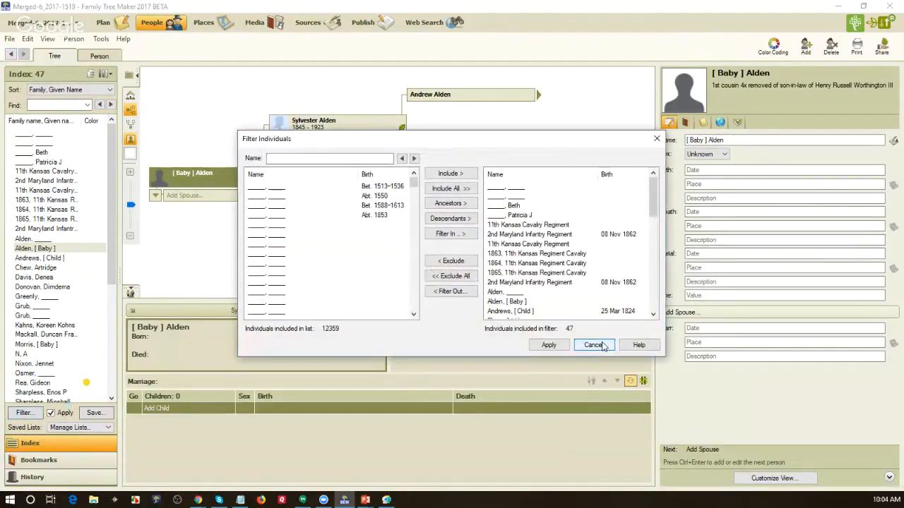
pyautogui.click(593, 344)
pyautogui.click(53, 414)
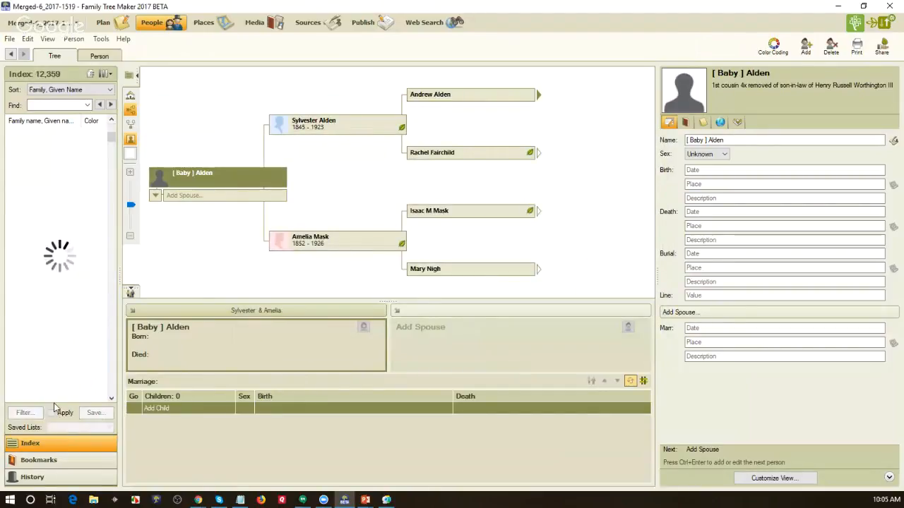
pyautogui.click(41, 212)
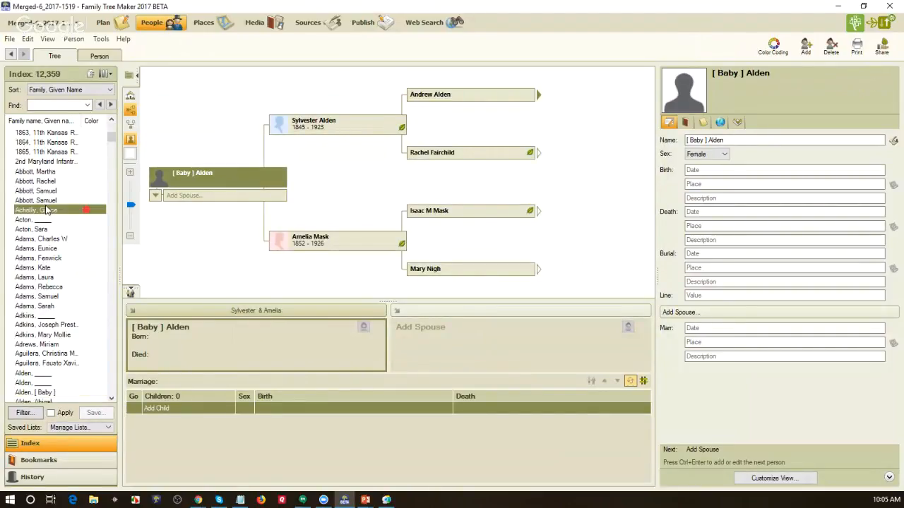
pyautogui.click(99, 57)
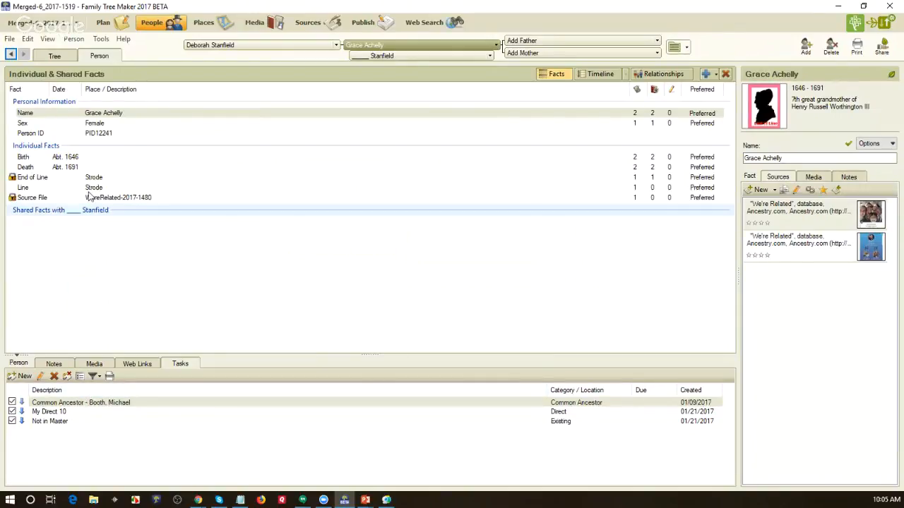
pyautogui.click(56, 56)
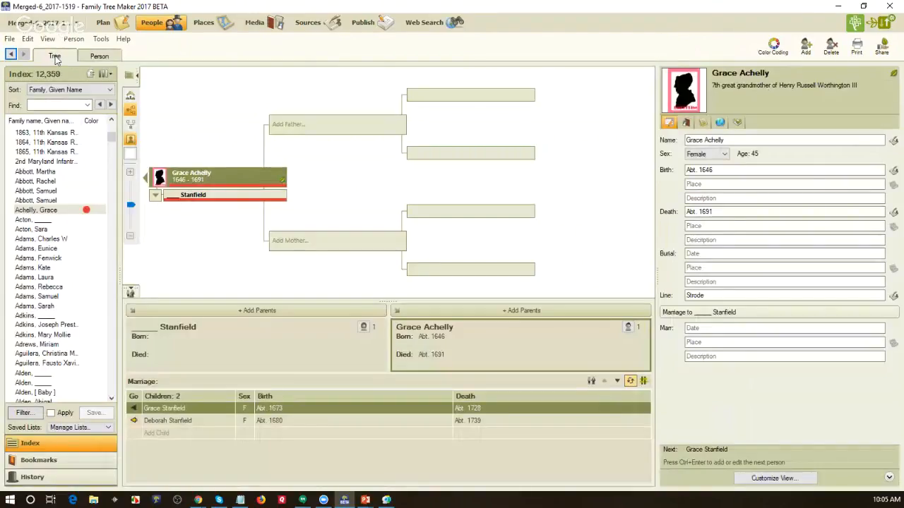
pyautogui.click(57, 135)
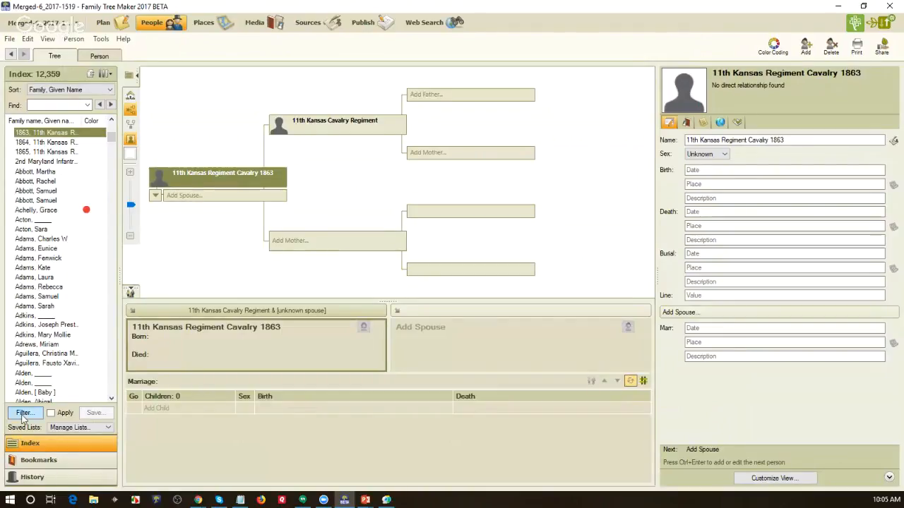
pyautogui.click(23, 413)
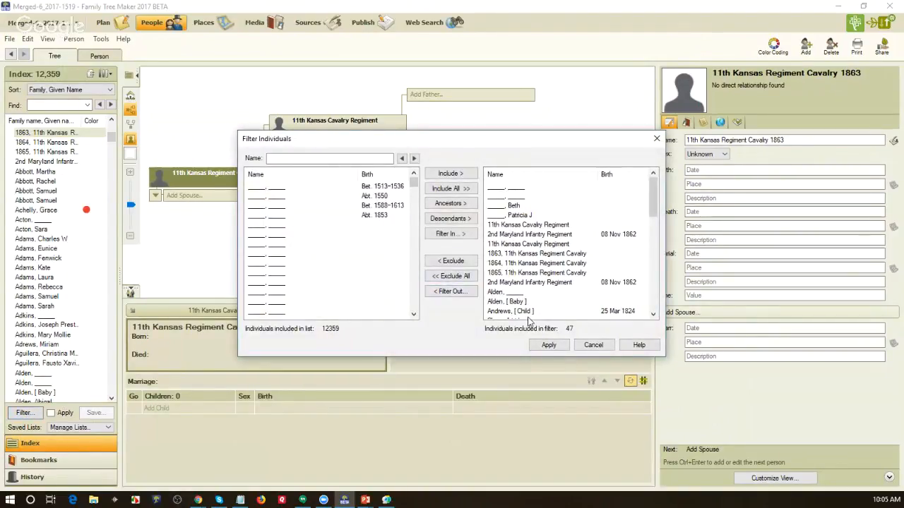
pyautogui.click(548, 345)
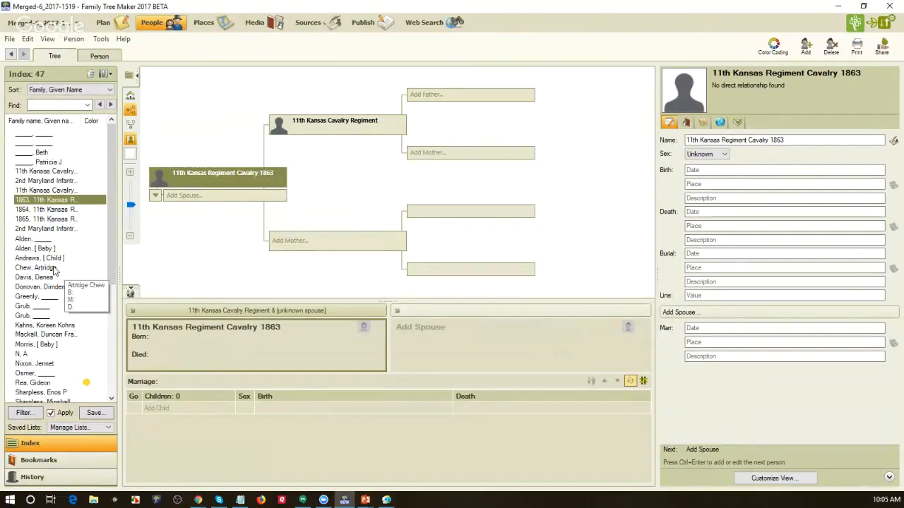
pyautogui.click(53, 268)
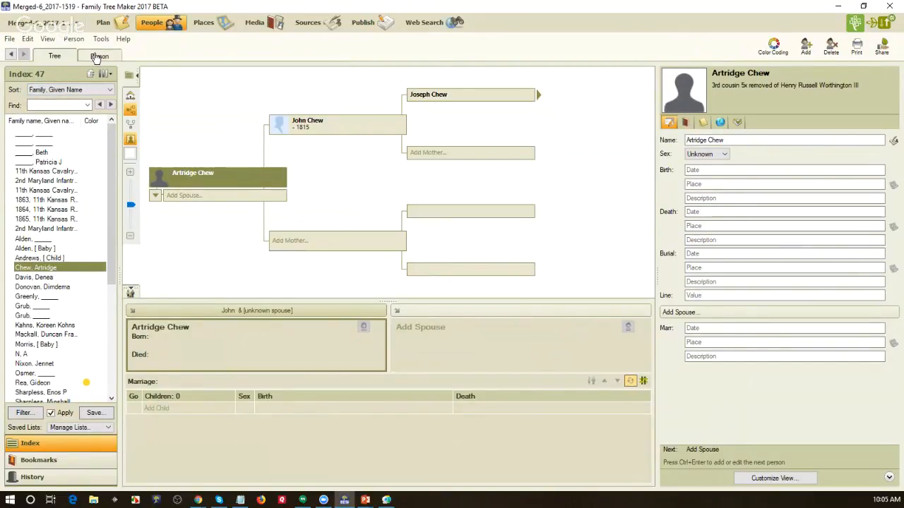
pyautogui.click(97, 57)
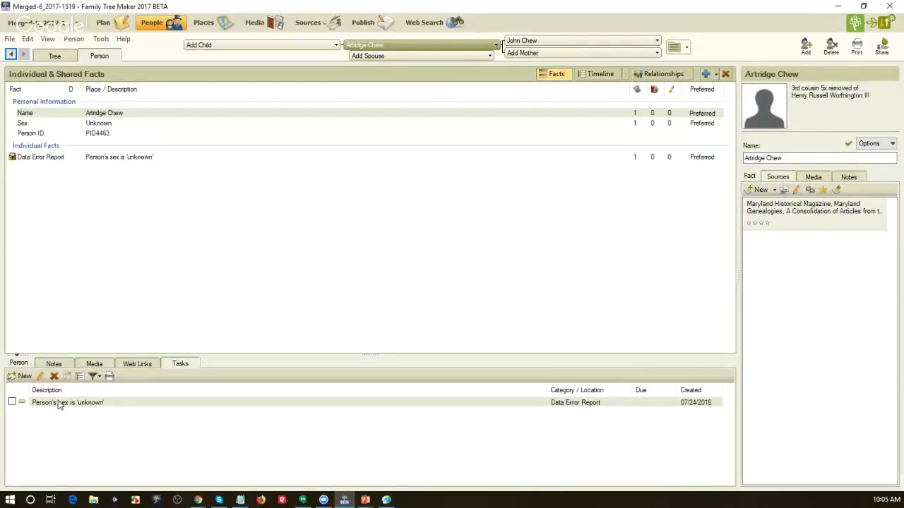
pyautogui.click(55, 56)
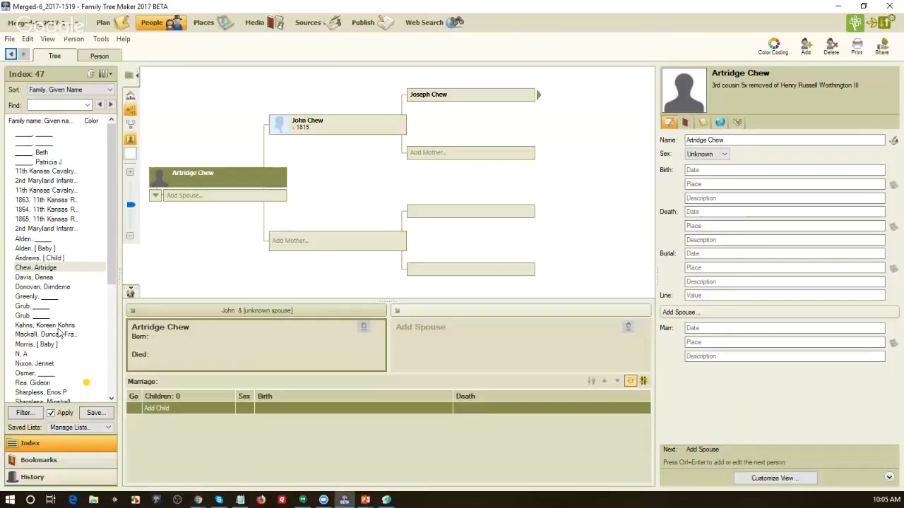
pyautogui.click(56, 325)
pyautogui.click(60, 334)
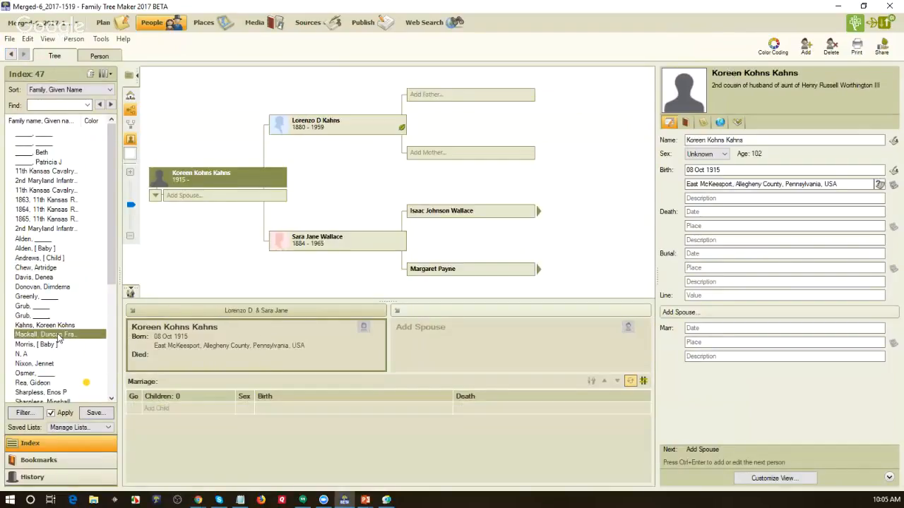
pyautogui.click(98, 57)
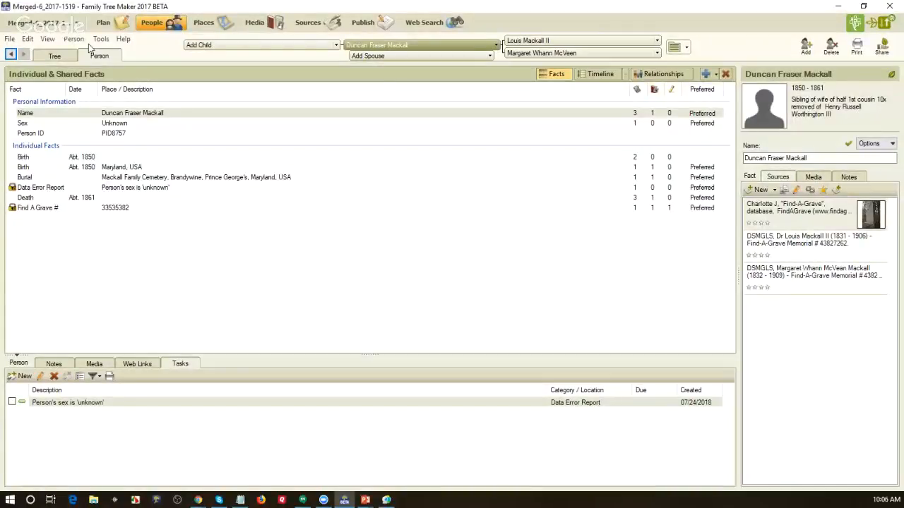
# Step: Refilter the index to everyone whose Data Error Report fact exists (Any Data), giving 699 people
pyautogui.click(54, 56)
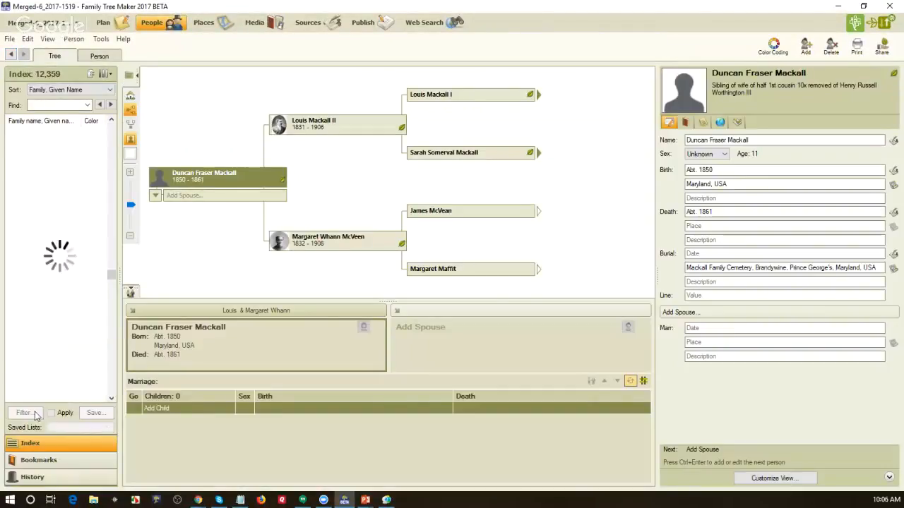
pyautogui.click(28, 413)
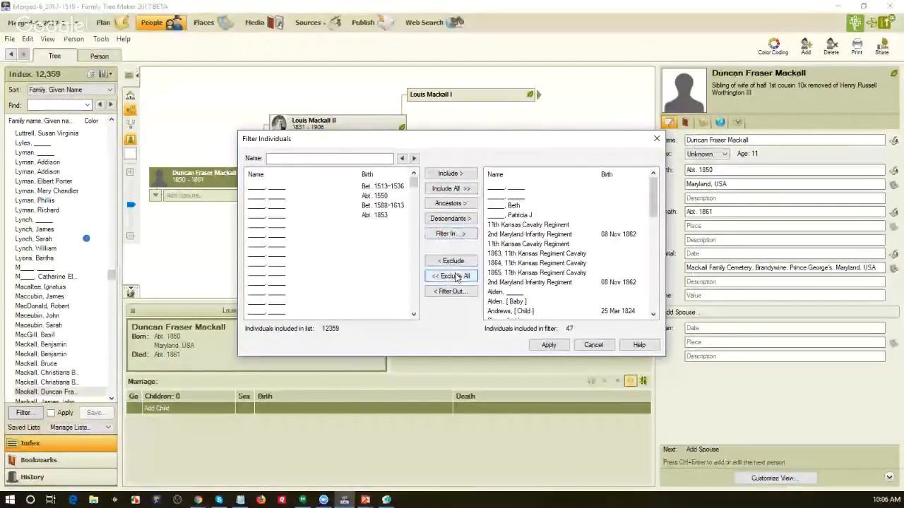
pyautogui.click(456, 277)
pyautogui.click(450, 234)
pyautogui.click(387, 249)
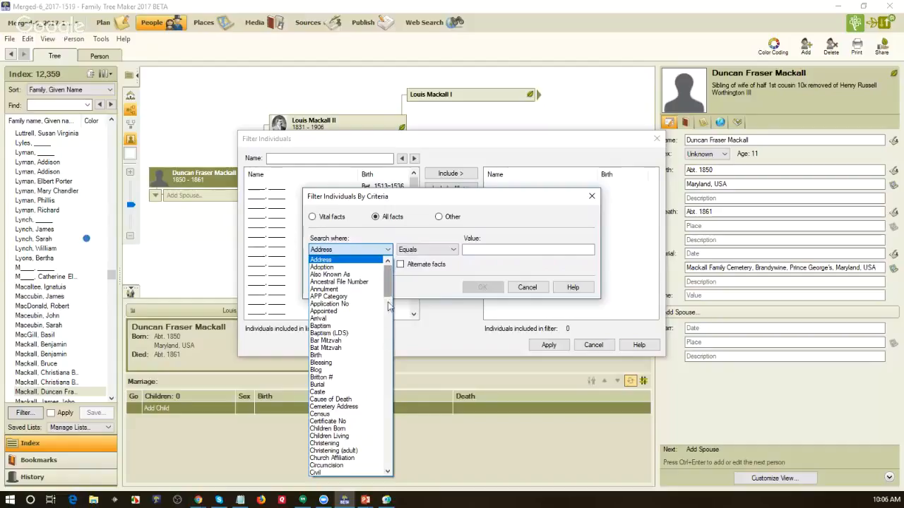
pyautogui.scroll(-9, 382, 332)
pyautogui.click(382, 289)
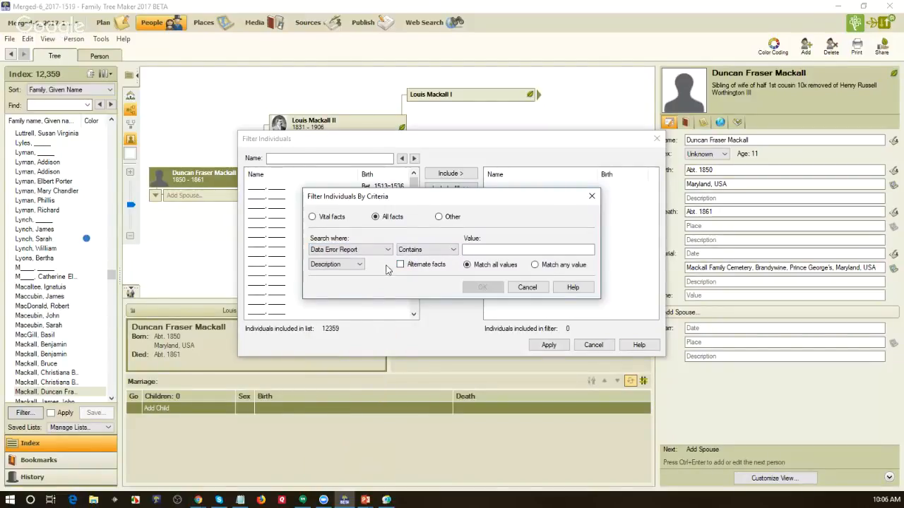
pyautogui.click(362, 267)
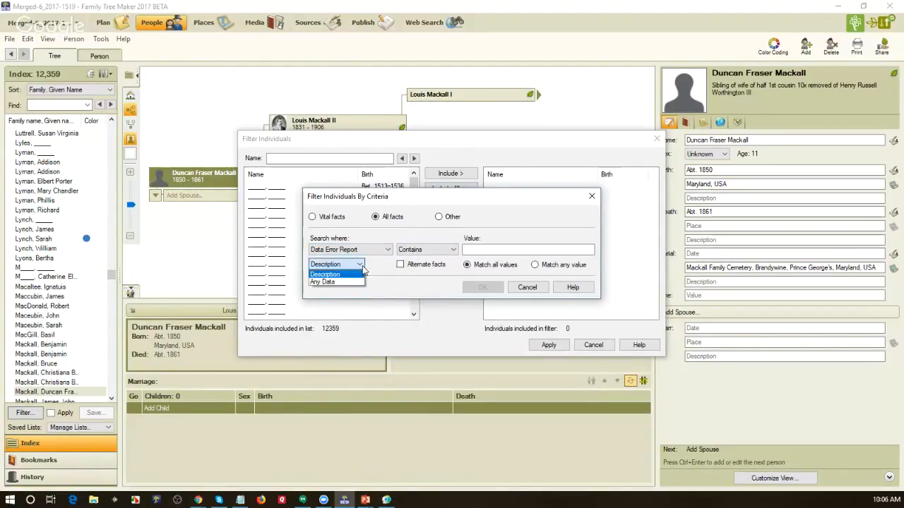
pyautogui.click(358, 282)
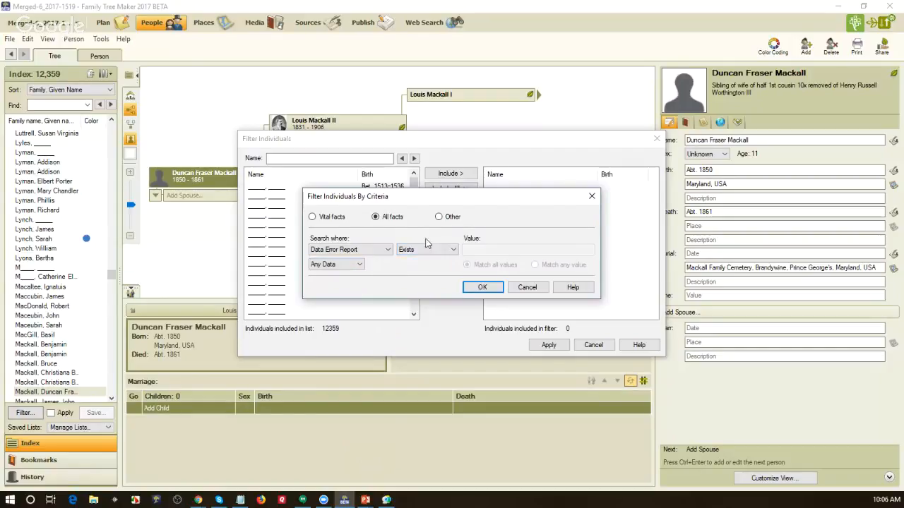
pyautogui.click(477, 288)
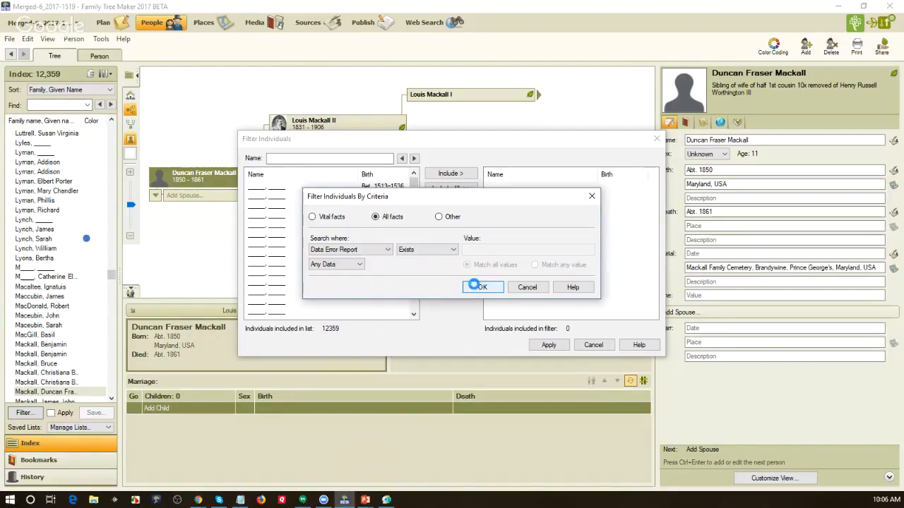
pyautogui.click(549, 344)
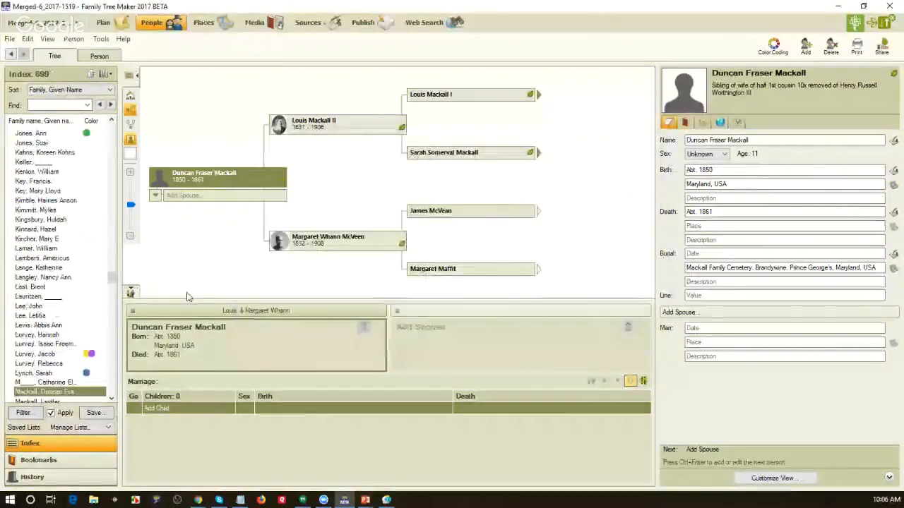
pyautogui.click(62, 257)
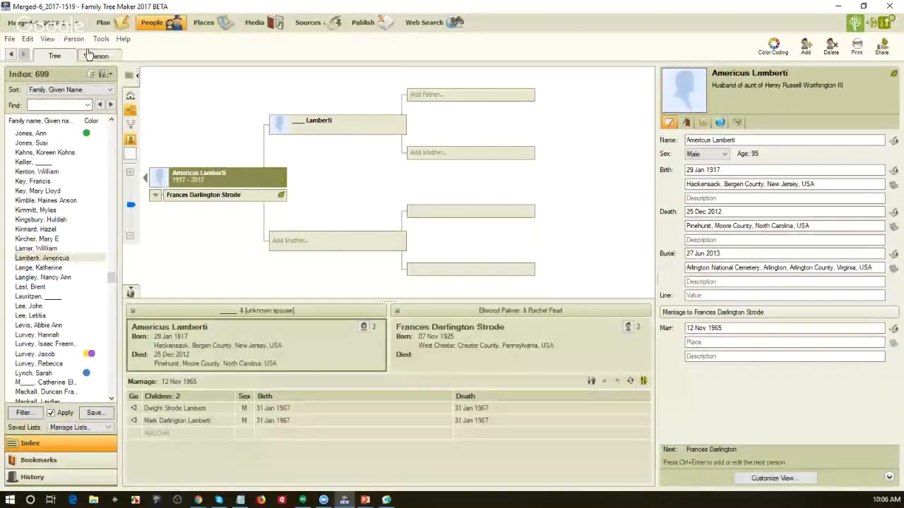
pyautogui.click(91, 55)
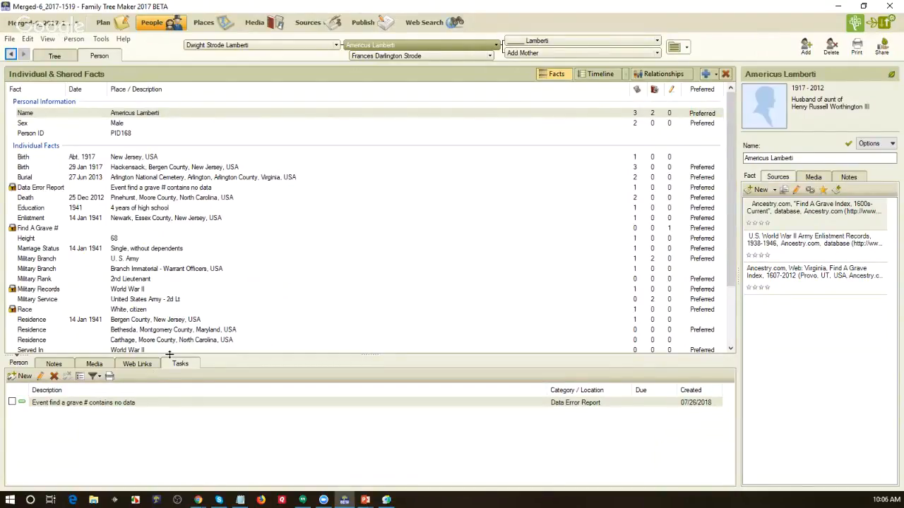
pyautogui.click(54, 56)
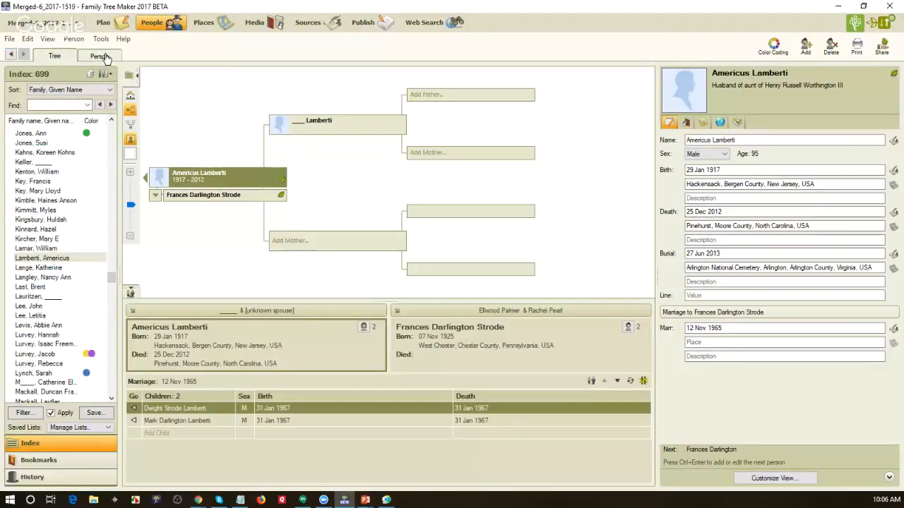
pyautogui.click(100, 56)
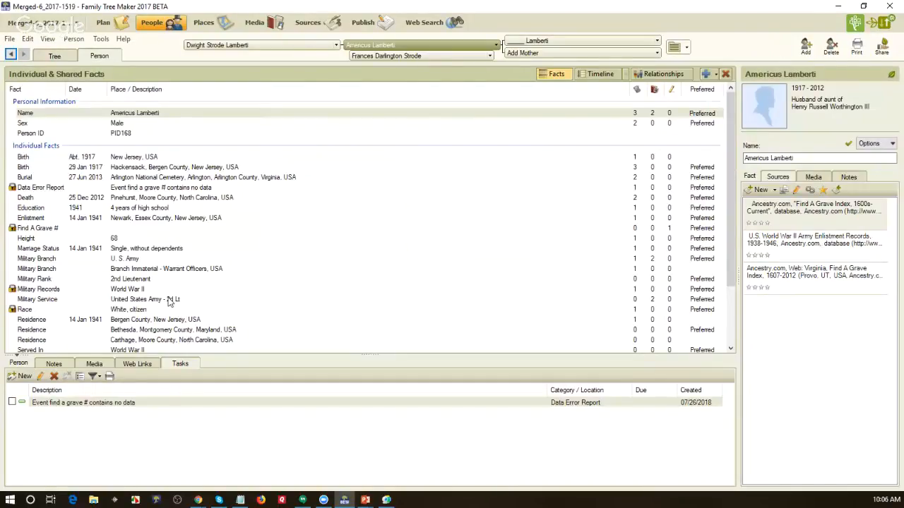
pyautogui.click(134, 402)
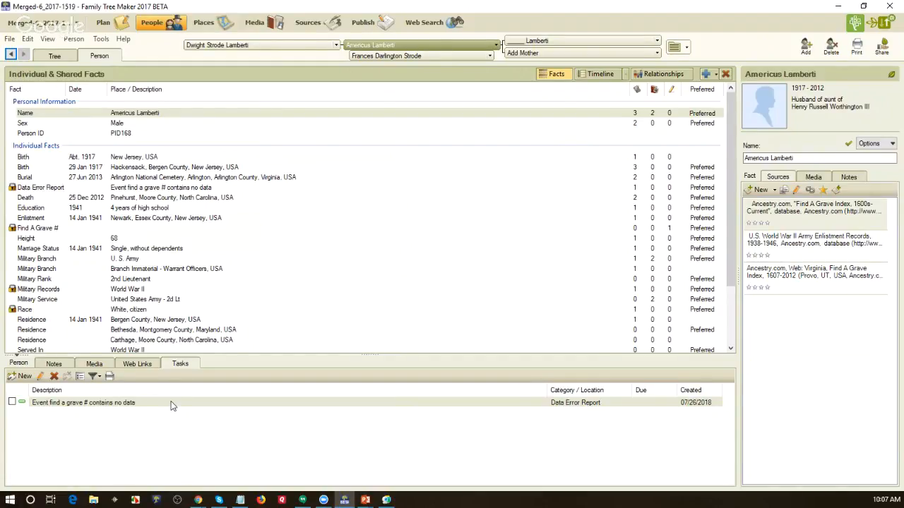
pyautogui.click(162, 232)
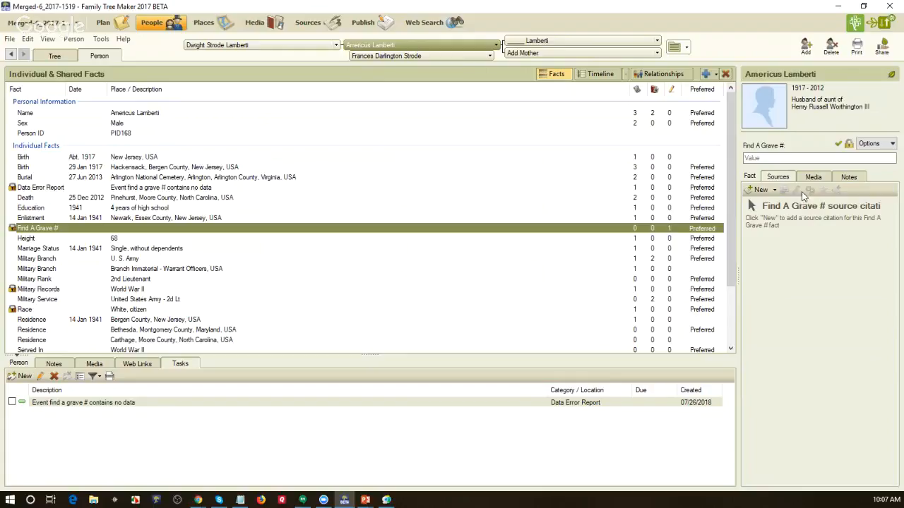
pyautogui.click(854, 178)
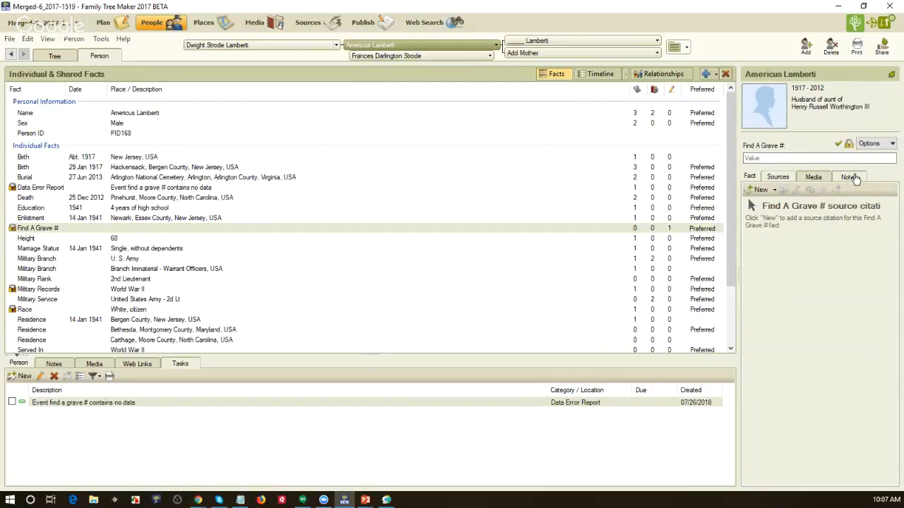
pyautogui.click(854, 178)
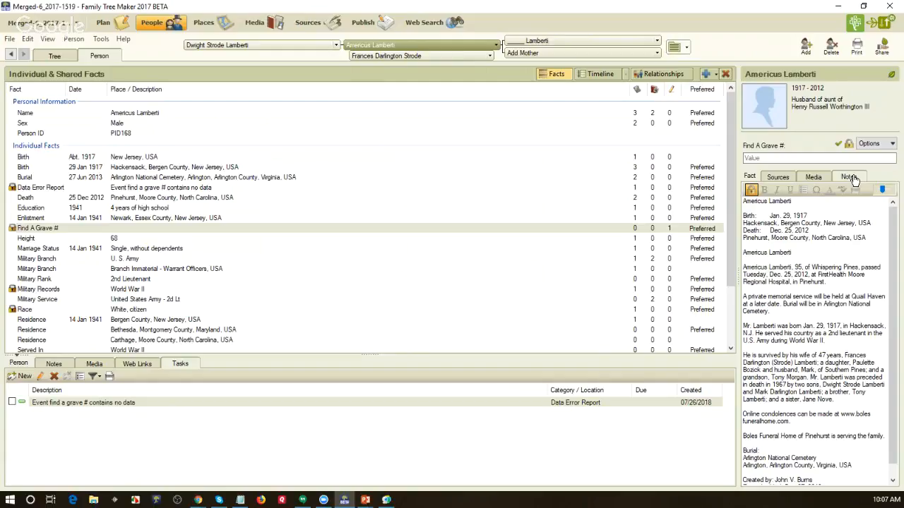
pyautogui.click(778, 178)
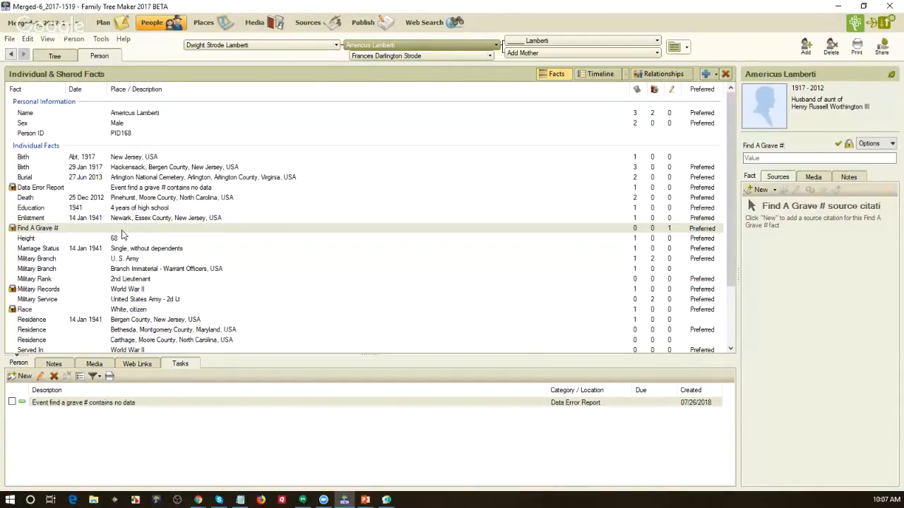
pyautogui.click(154, 178)
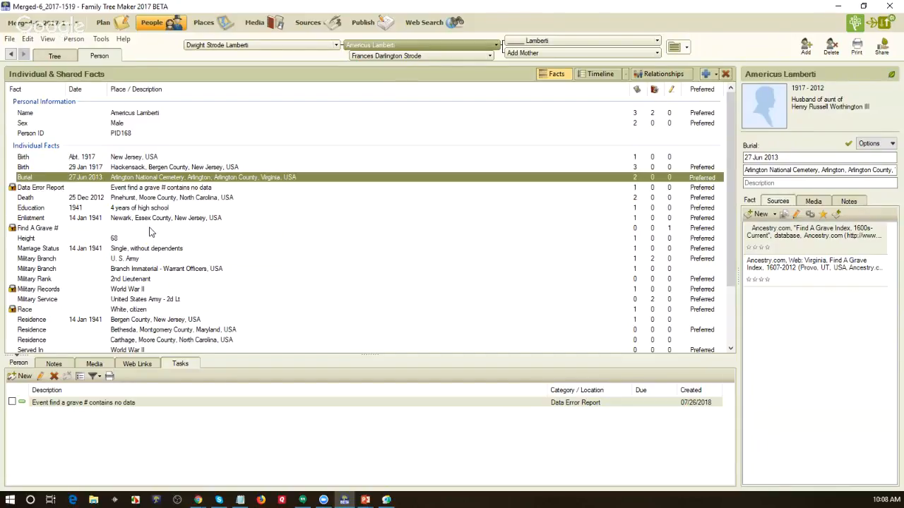
pyautogui.click(150, 230)
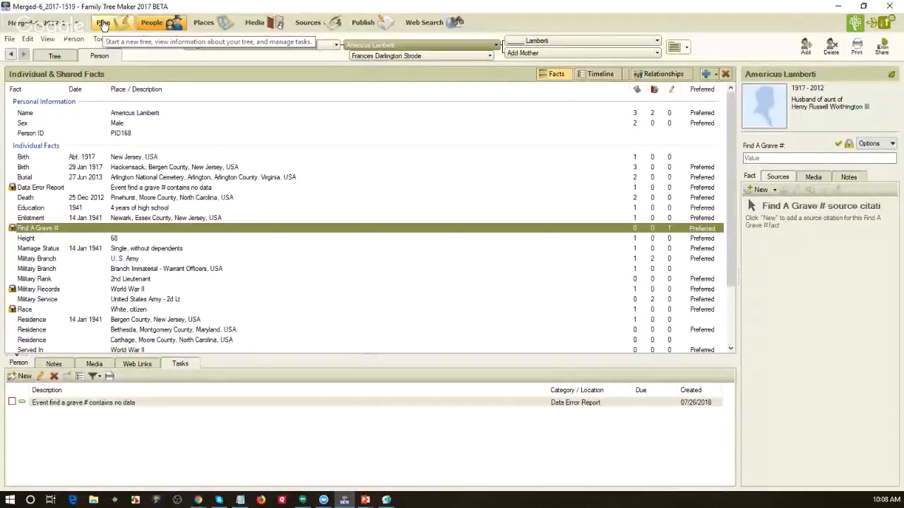
# Step: Go via Plan to the Publish Data Errors Report listing two people over 120 at death
pyautogui.click(103, 23)
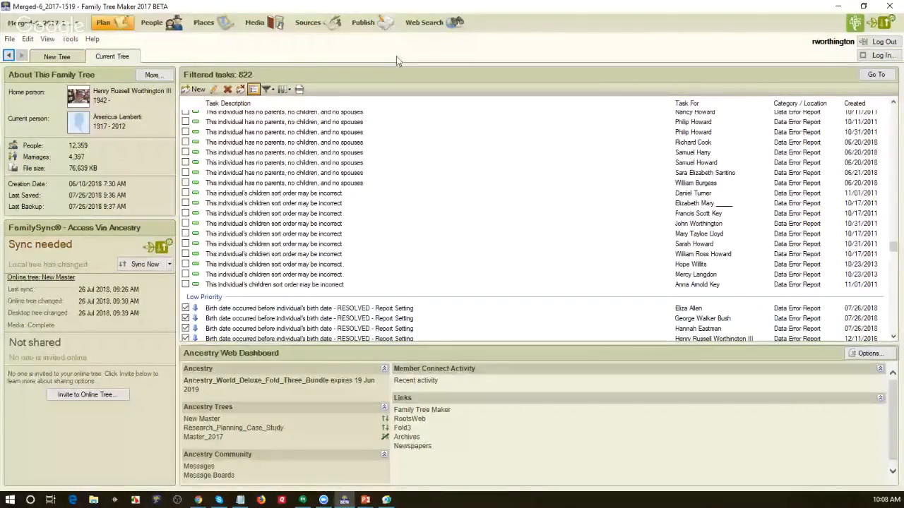
pyautogui.click(363, 22)
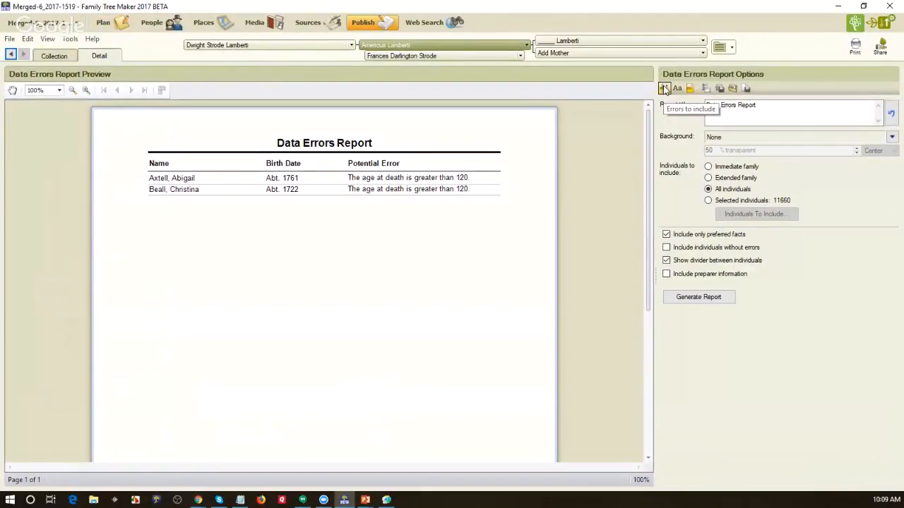
# Step: Open the Errors To Include dialog, then bring up FTM_Data_Error_Report.txt in Notepad
pyautogui.click(663, 89)
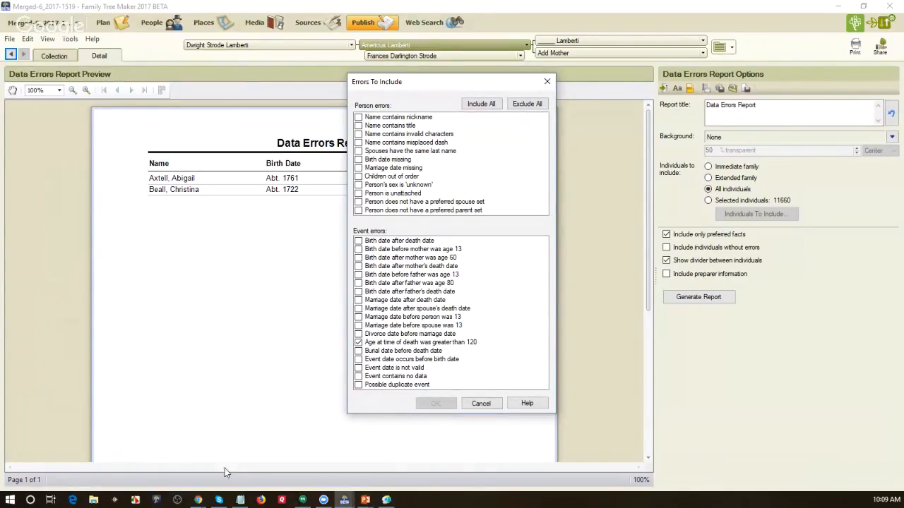
pyautogui.click(240, 501)
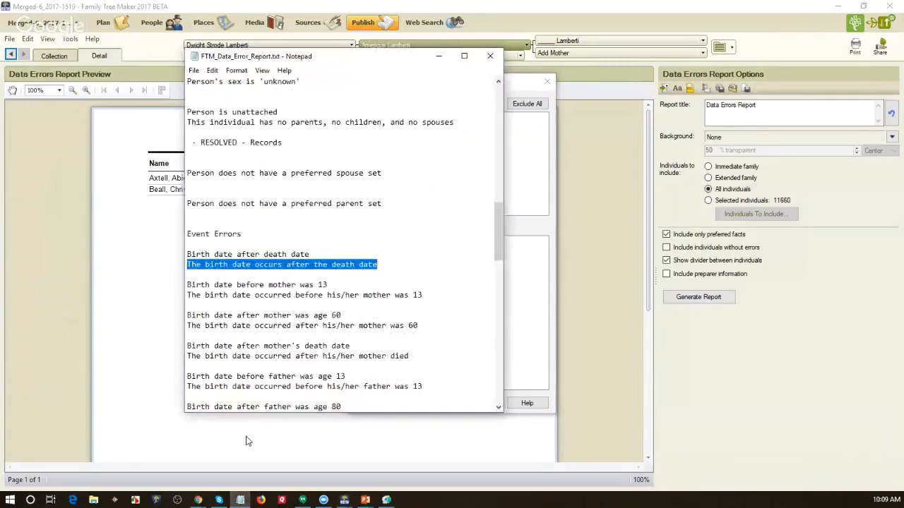
# Step: Highlight the 'Birth date after death date' entry and its explanation in Notepad, then minimize the notes
pyautogui.moveTo(309, 255); pyautogui.dragTo(186, 255)
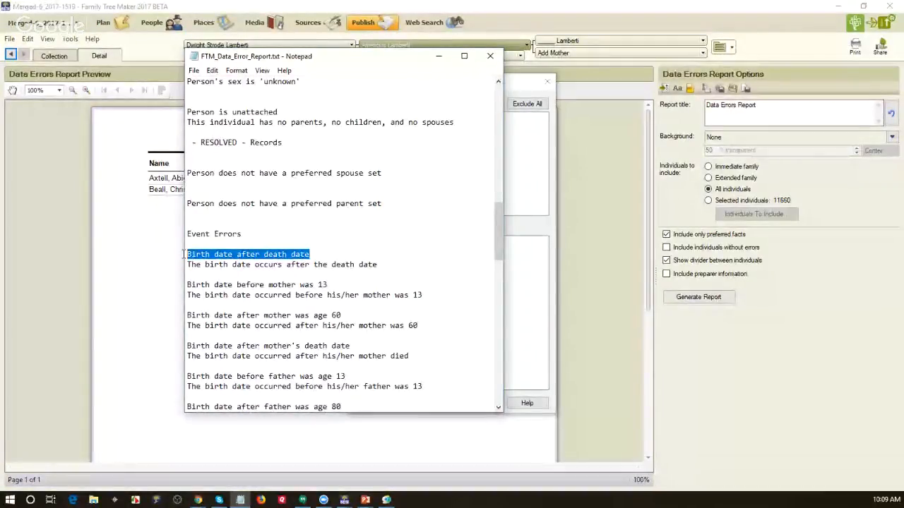
pyautogui.moveTo(378, 265); pyautogui.dragTo(180, 265)
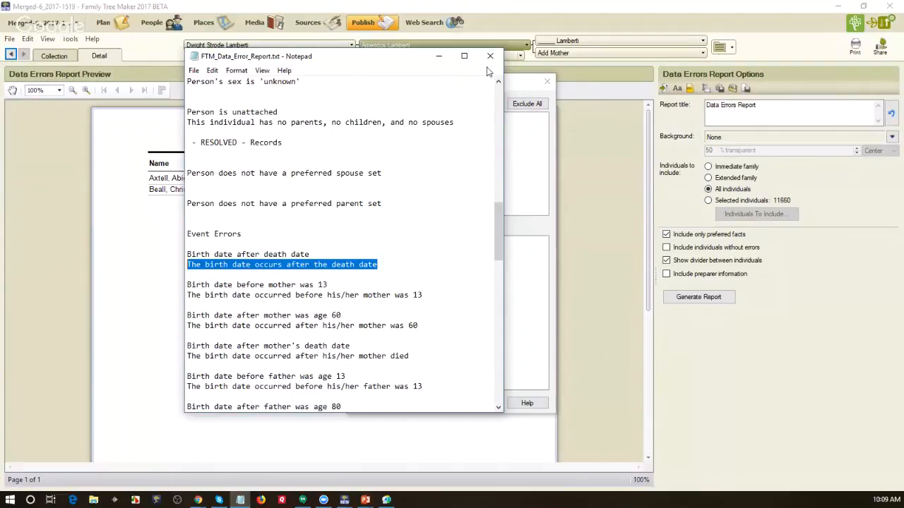
pyautogui.click(437, 61)
pyautogui.click(472, 402)
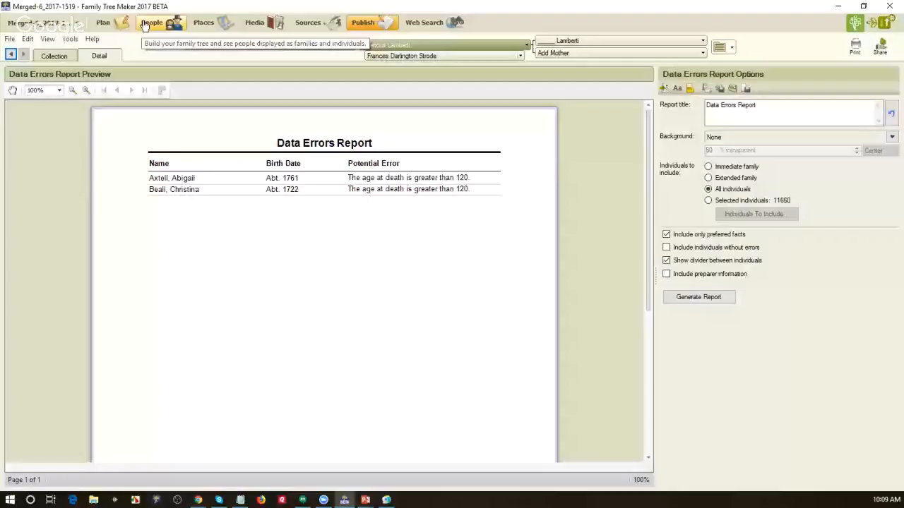
pyautogui.click(145, 24)
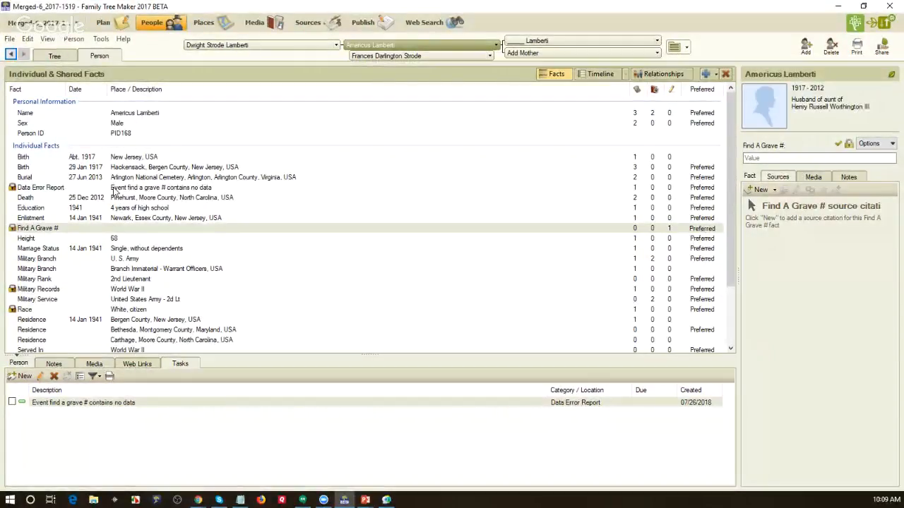
pyautogui.click(21, 376)
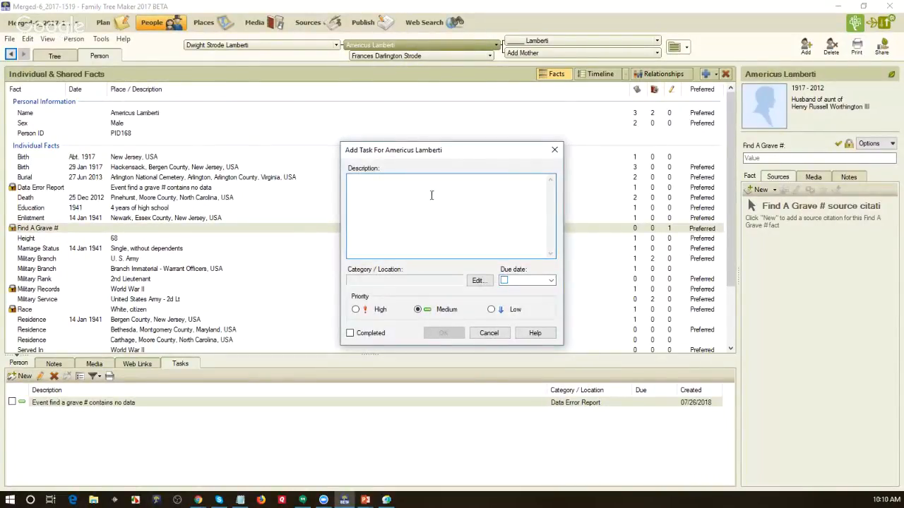
# Step: Discard the empty task and copy the Data Error Report fact's error description
pyautogui.click(487, 333)
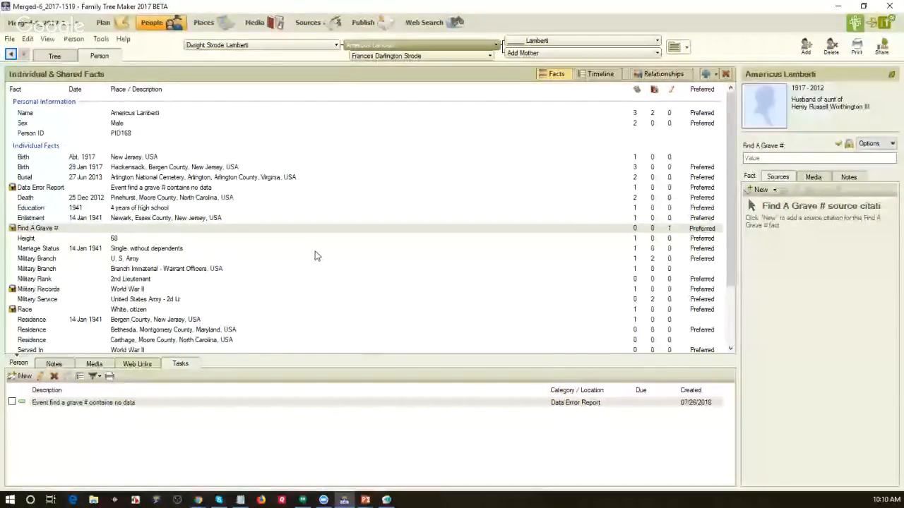
pyautogui.click(317, 188)
pyautogui.click(762, 158)
pyautogui.hotkey('ctrl', 'c')
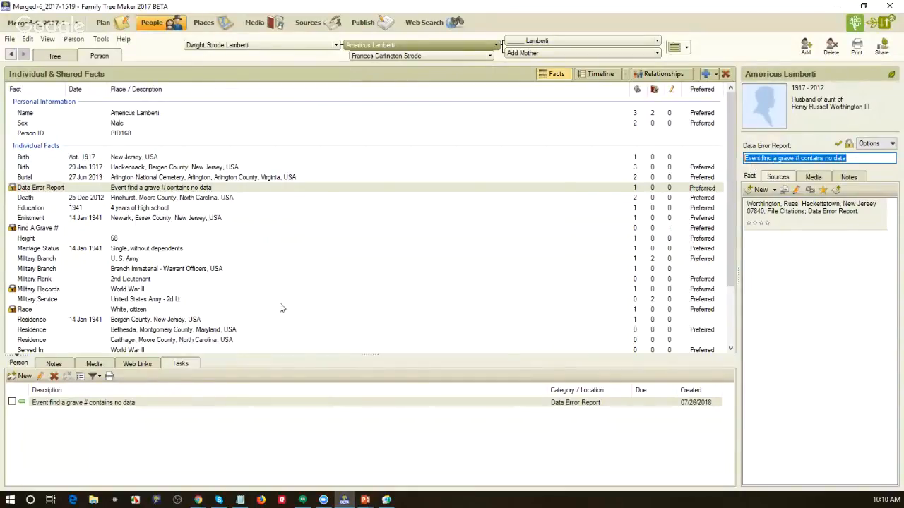
# Step: Create a task 'Event find a grave # contains no data' categorized as Data Error Report
pyautogui.click(21, 376)
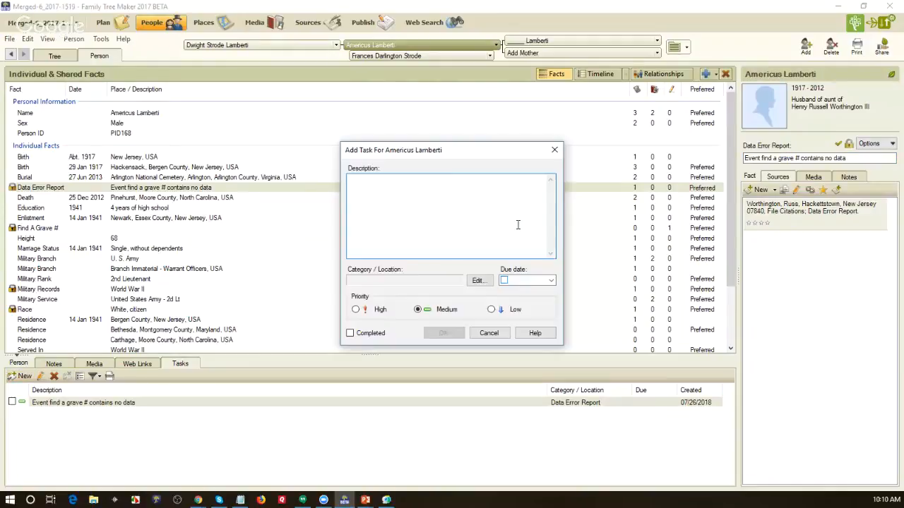
pyautogui.hotkey('ctrl', 'v')
pyautogui.click(479, 281)
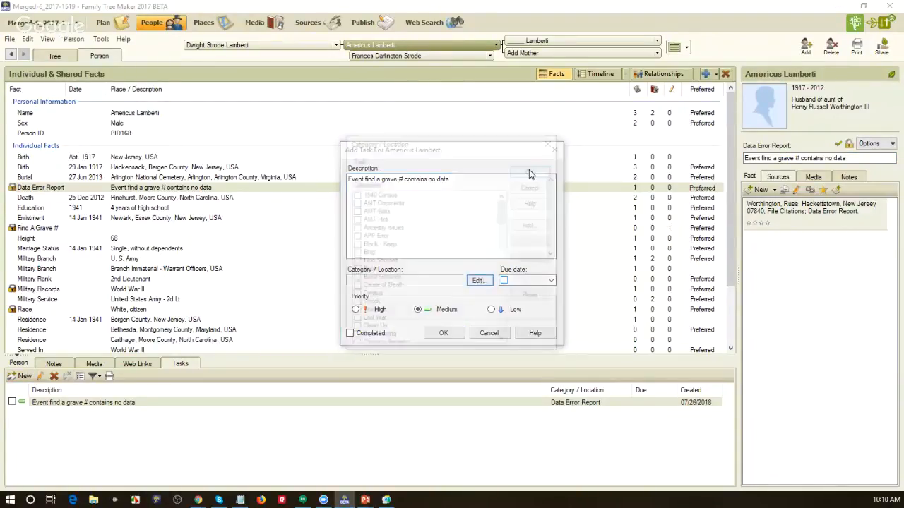
pyautogui.scroll(-1, 423, 267)
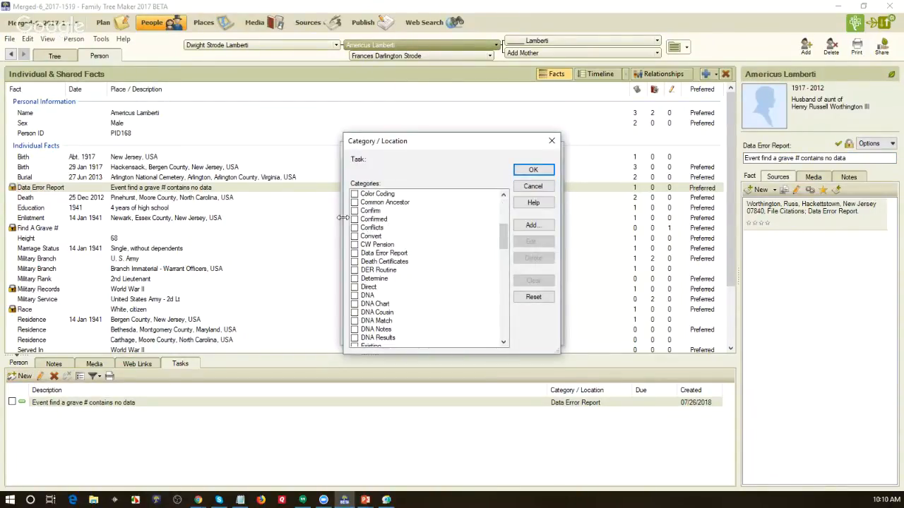
pyautogui.click(355, 254)
pyautogui.click(533, 169)
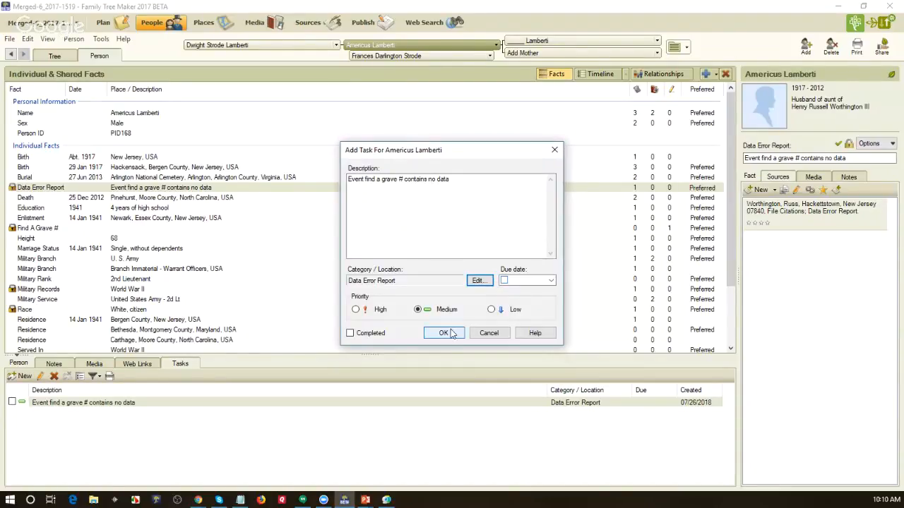
pyautogui.click(443, 333)
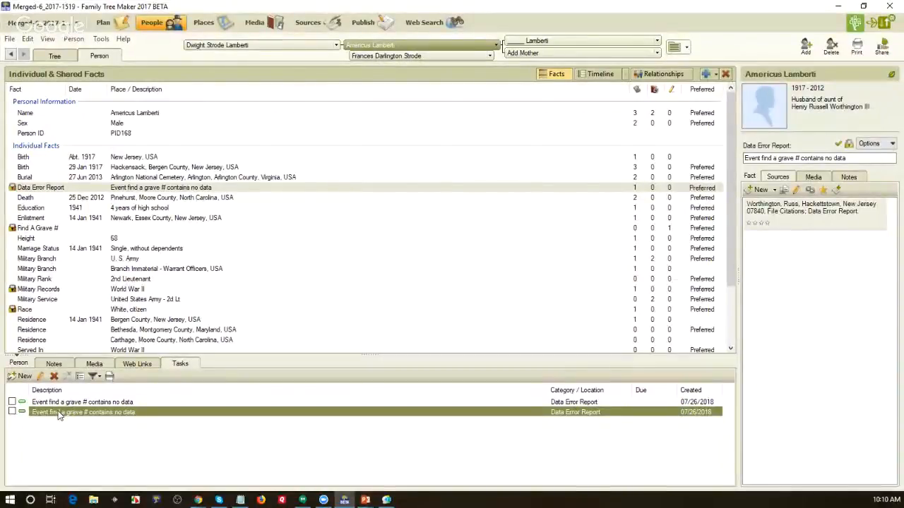
# Step: Delete the duplicate Find A Grave # task, confirm with Yes, and switch to Plan
pyautogui.click(54, 376)
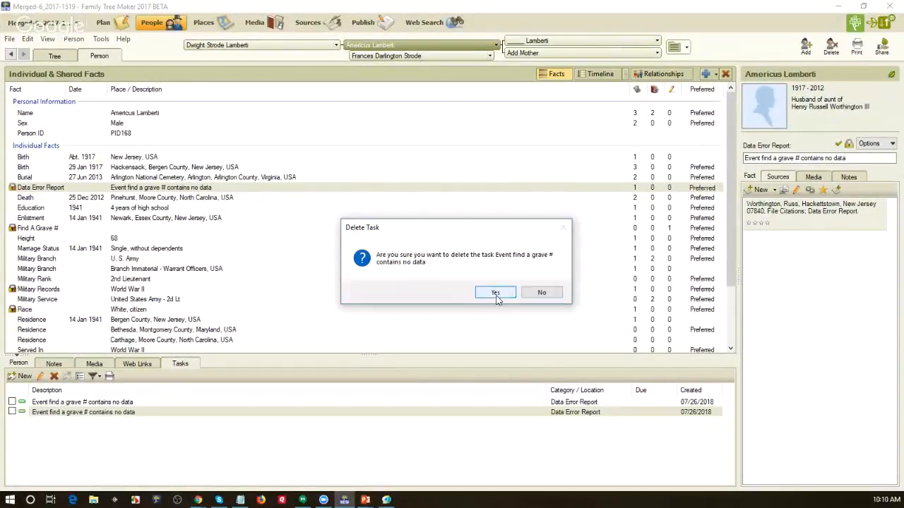
pyautogui.click(495, 293)
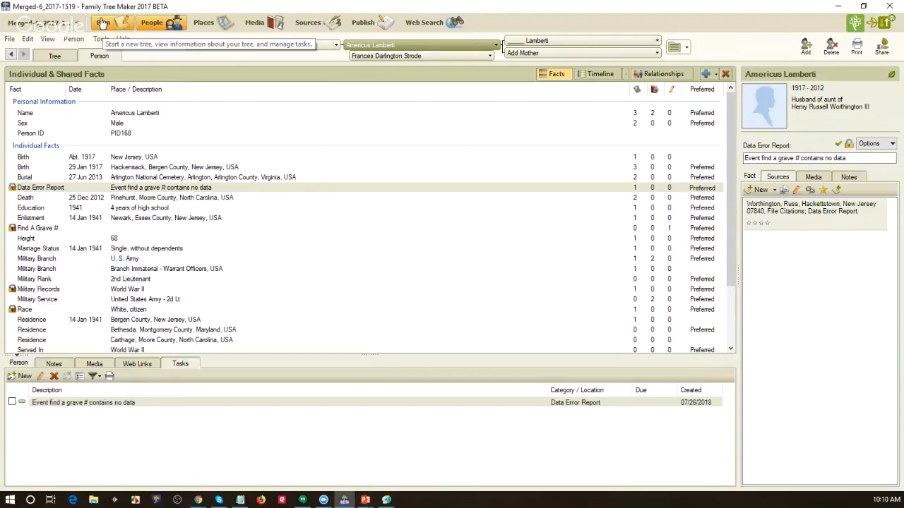
pyautogui.click(102, 23)
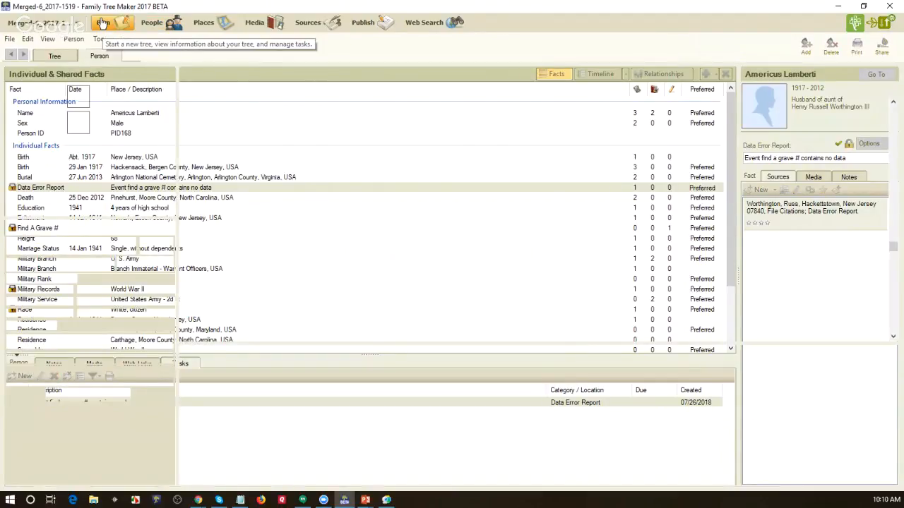